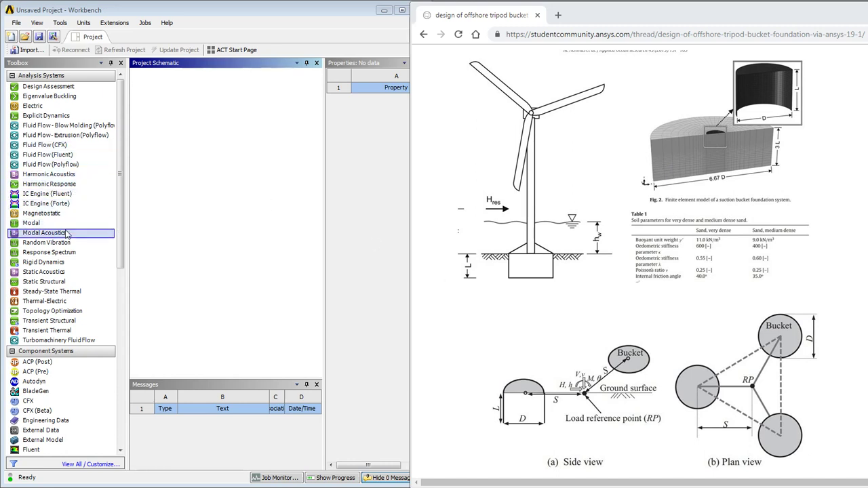
Add a Static Structural system to the Workbench project and open its Geometry in SpaceClaim
left_click_drag(59, 281, 197, 139)
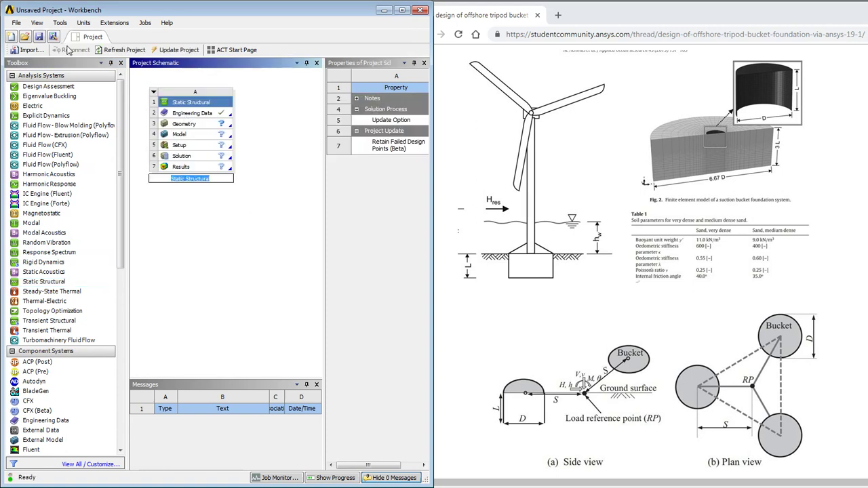
double_click(181, 125)
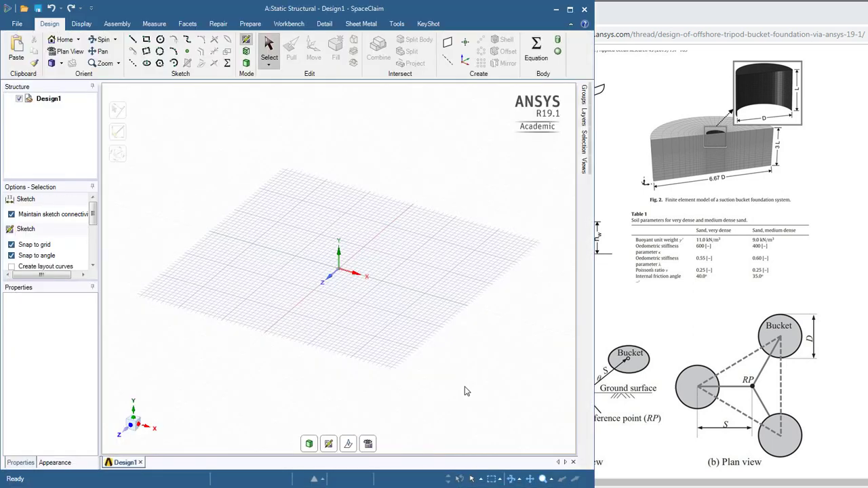
In SpaceClaim Options, set the length unit to Meters and the minor grid spacing to 1
left_click(16, 24)
left_click(143, 241)
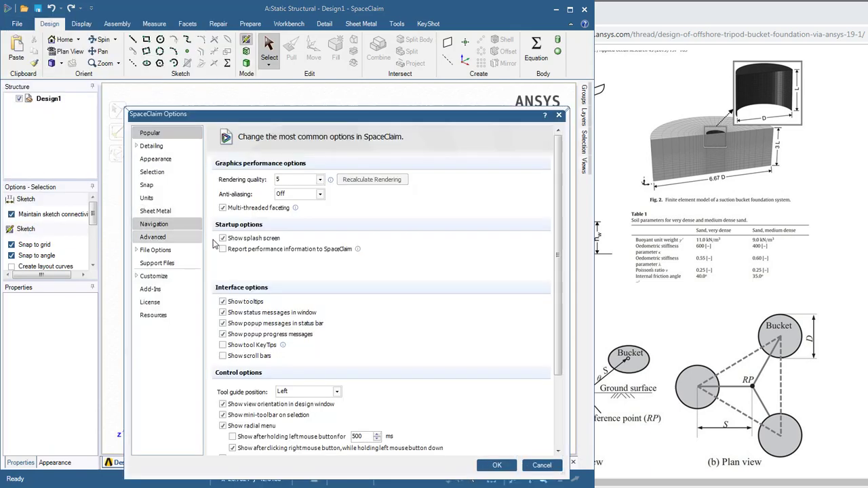
left_click(169, 202)
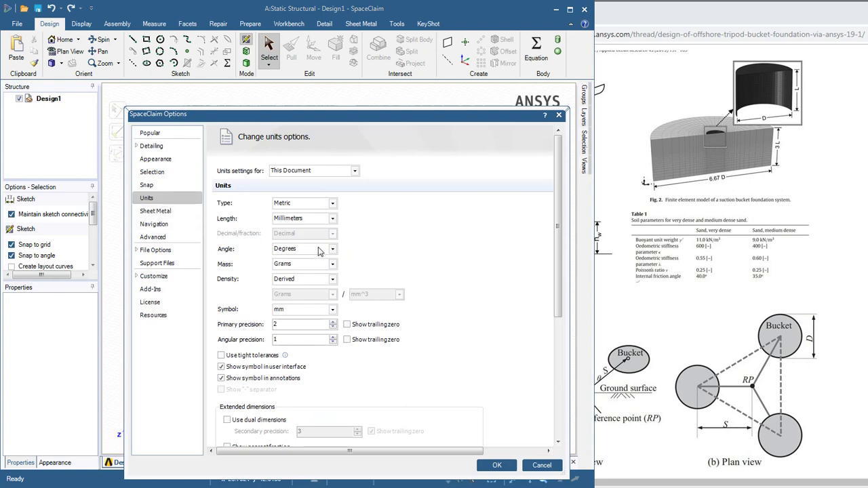
left_click(333, 219)
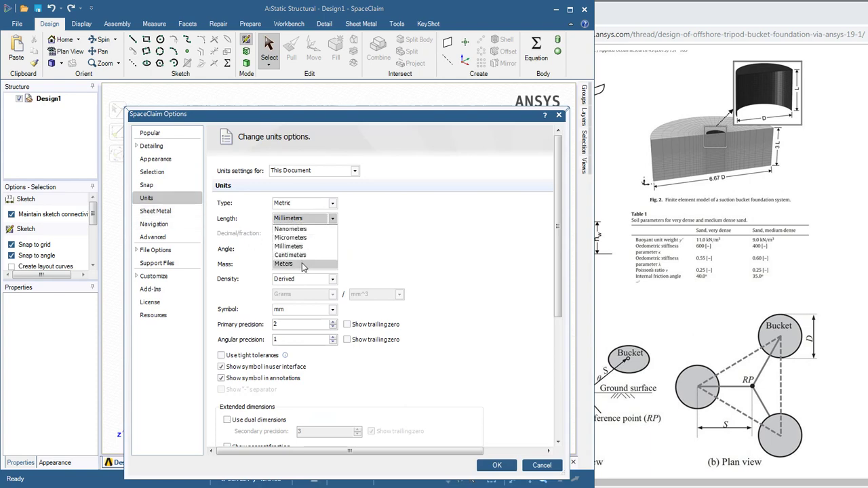
left_click(302, 264)
left_click_drag(559, 235, 559, 358)
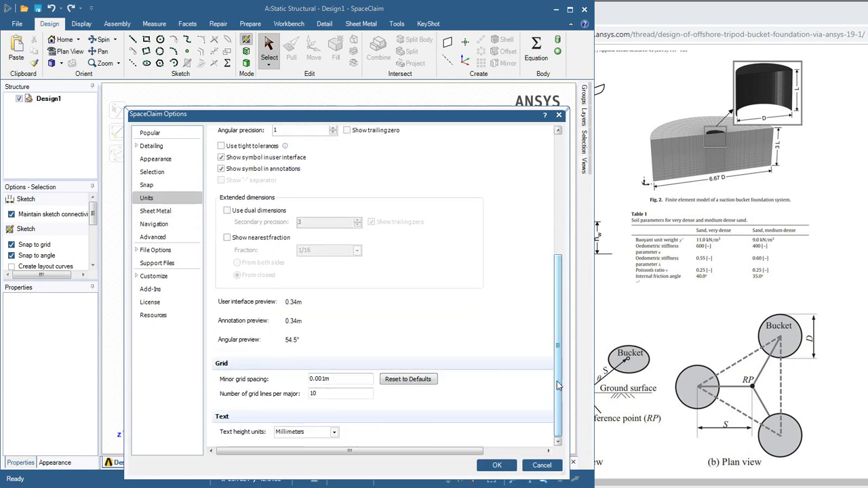
left_click_drag(328, 378, 300, 381)
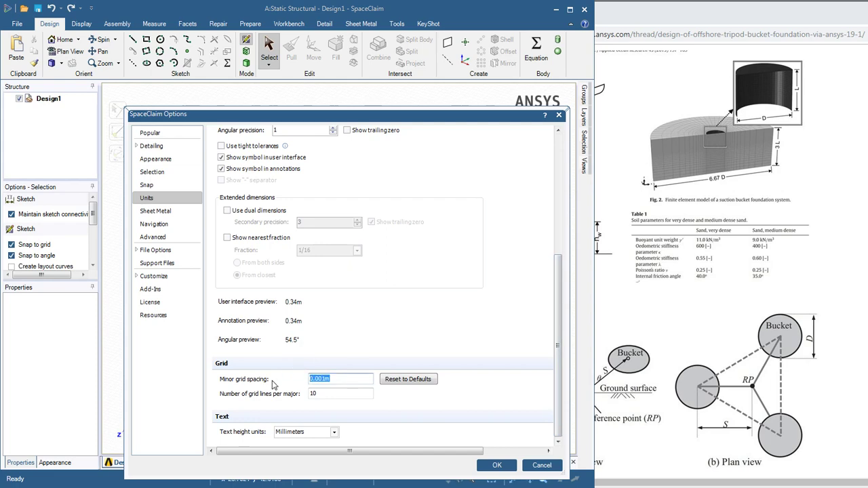
type("1m")
key("Return")
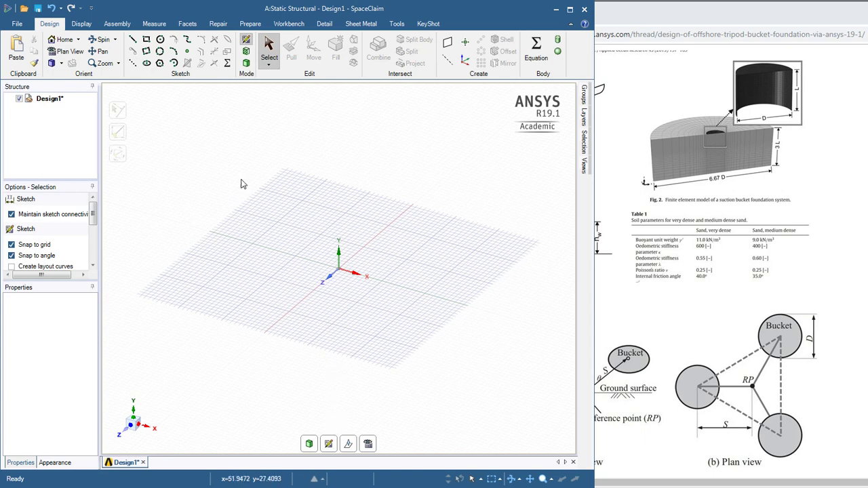
Sketch a 6 m diameter circle centred at the origin
left_click(160, 40)
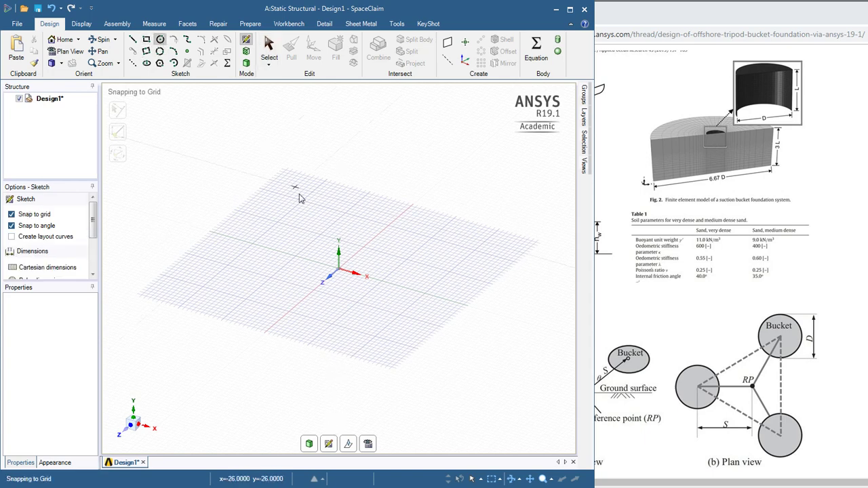
left_click(340, 270)
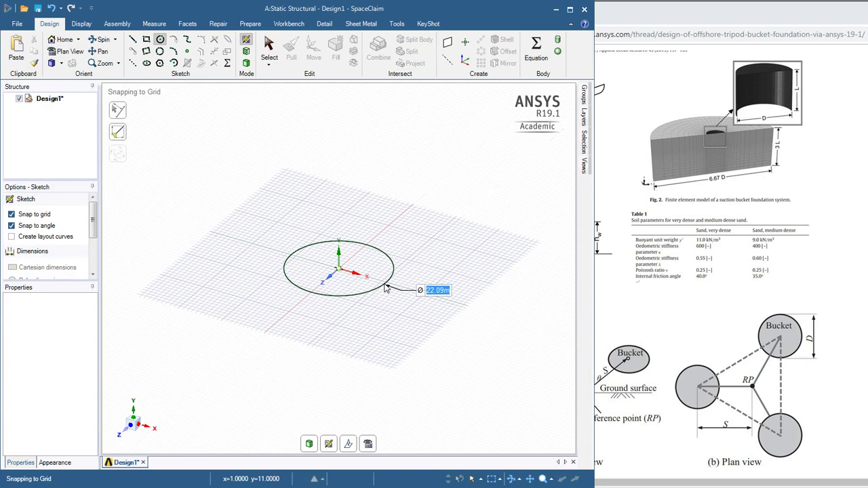
type("6")
key("Return")
scroll(352, 277, "up", 3)
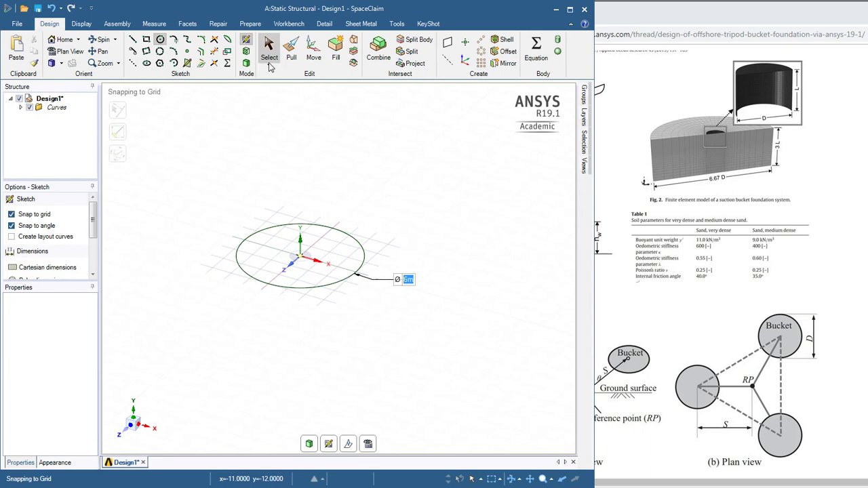
Pull the circular face downward 3 m into a solid cylinder
left_click(290, 57)
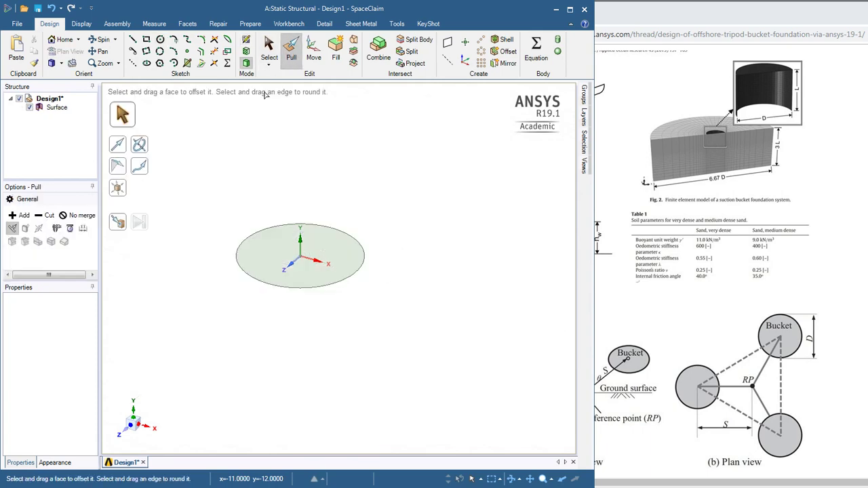
left_click(277, 248)
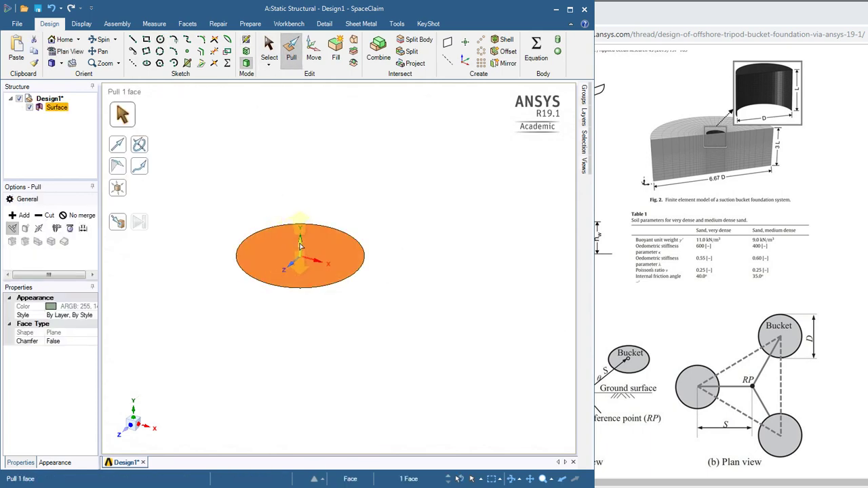
left_click_drag(301, 246, 302, 291)
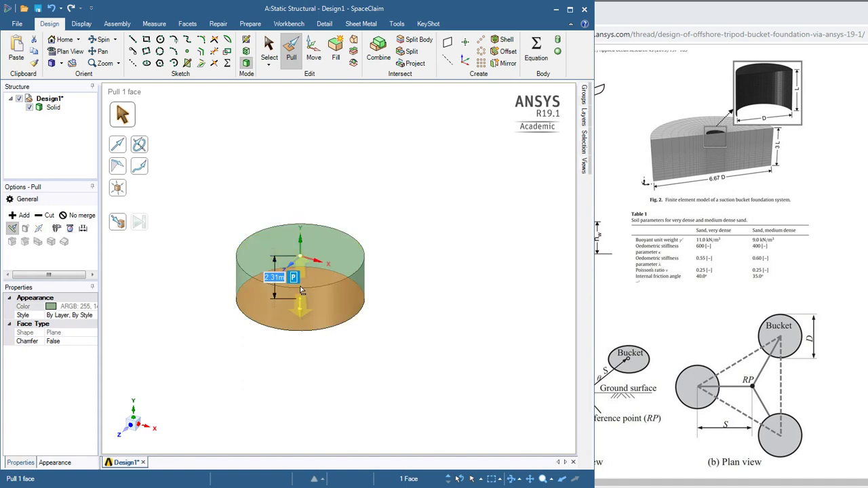
type("3")
key("Return")
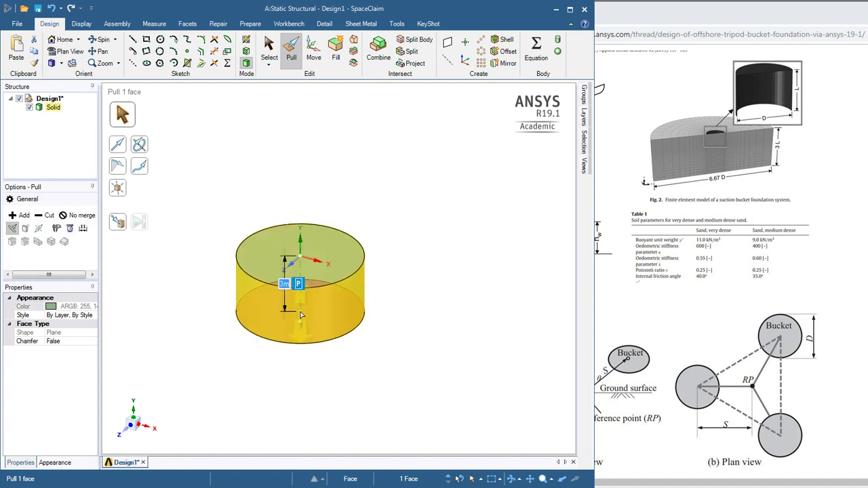
left_click(27, 144)
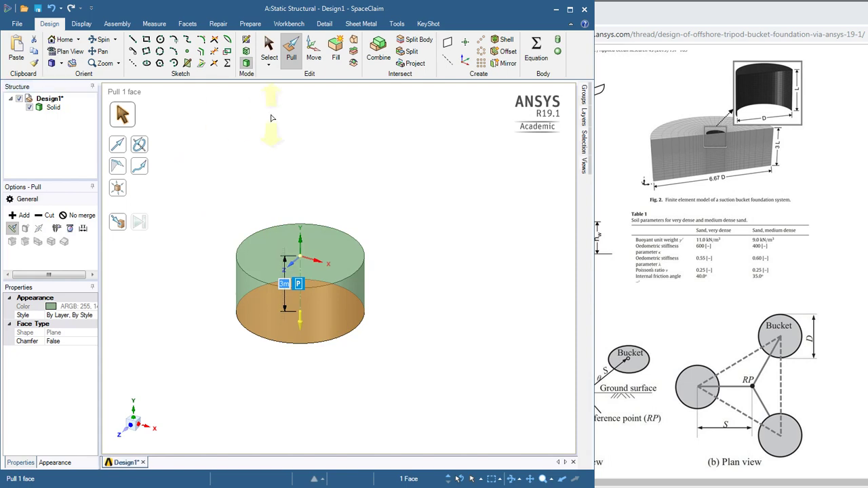
Copy and paste the cylinder's top and side faces as a separate surface body
left_click(277, 123)
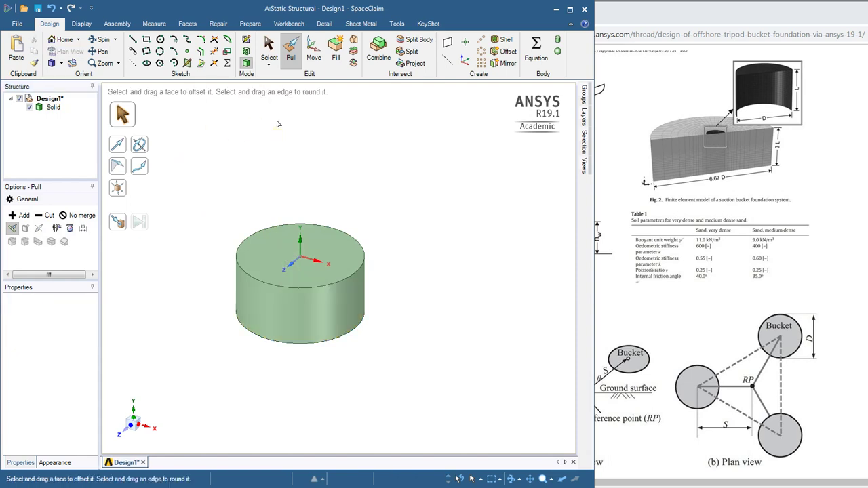
left_click(269, 46)
left_click(267, 250)
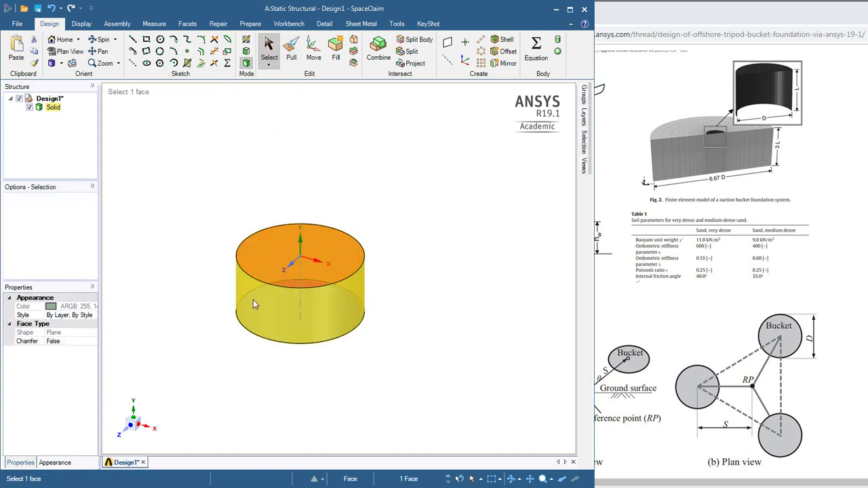
left_click(255, 313, "ctrl")
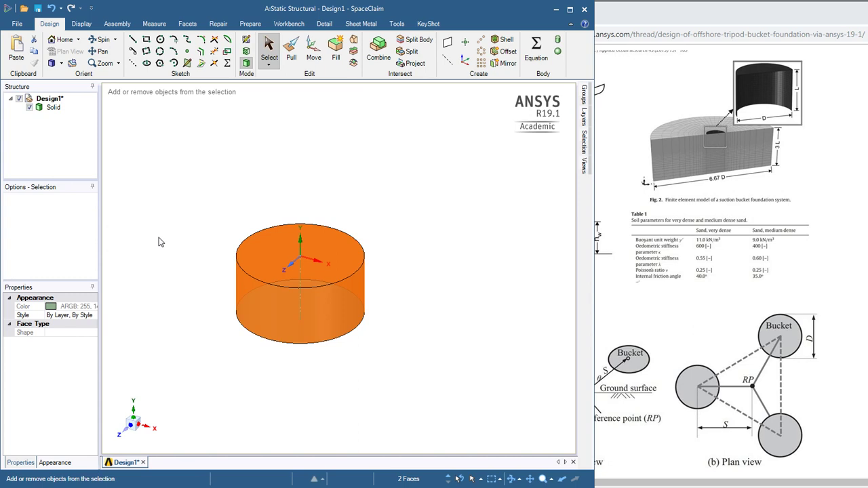
key("ctrl+c")
key("ctrl+v")
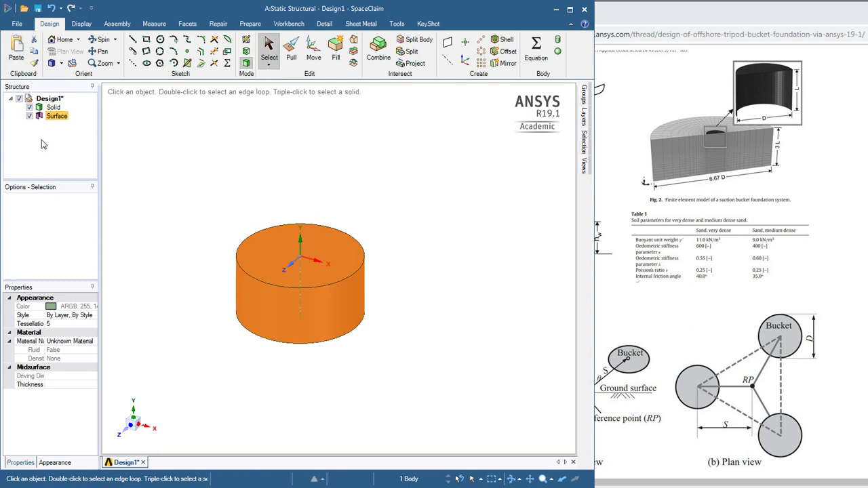
Delete the Solid cylinder body from the Structure tree
left_click(37, 110, "ctrl")
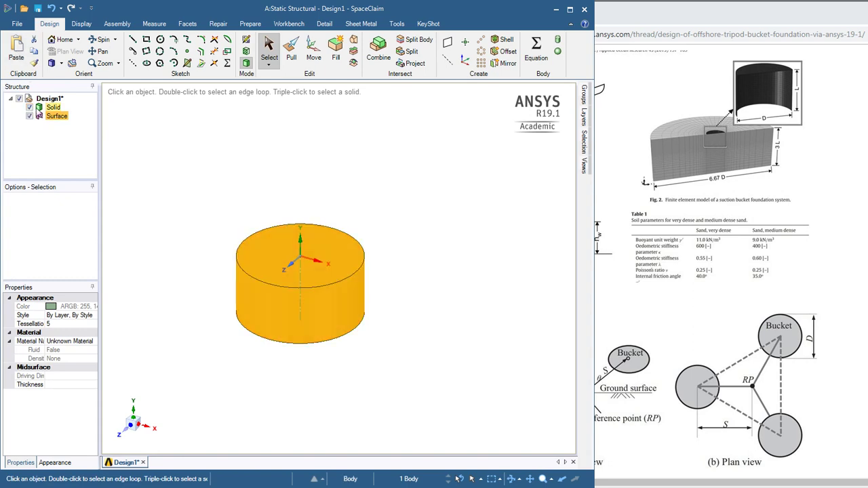
left_click(49, 107)
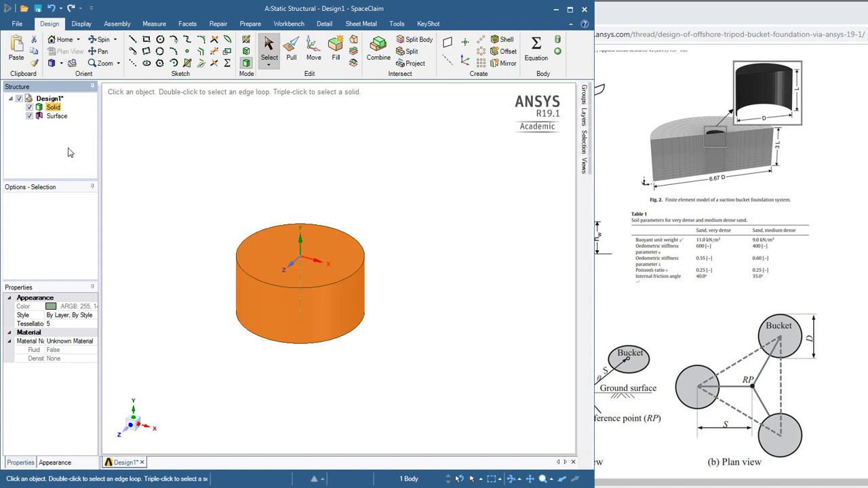
key("Delete")
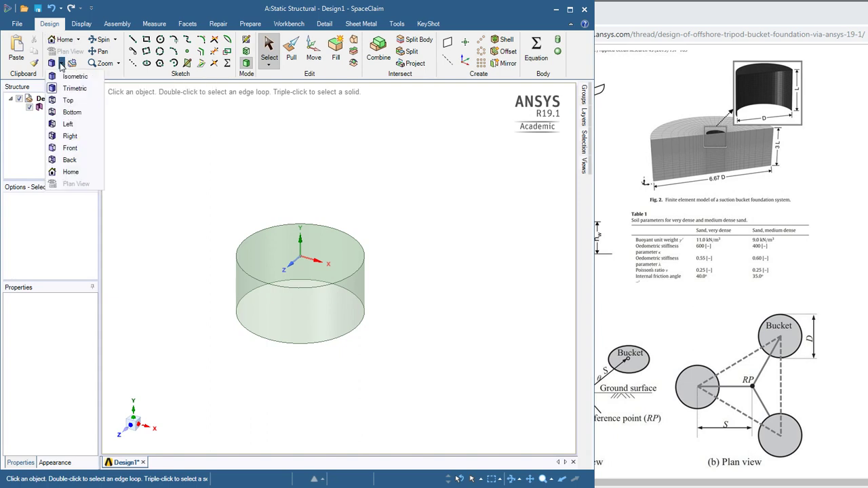
From the top view, copy the bucket surface 9 m along X to the left
left_click(61, 63)
left_click(66, 100)
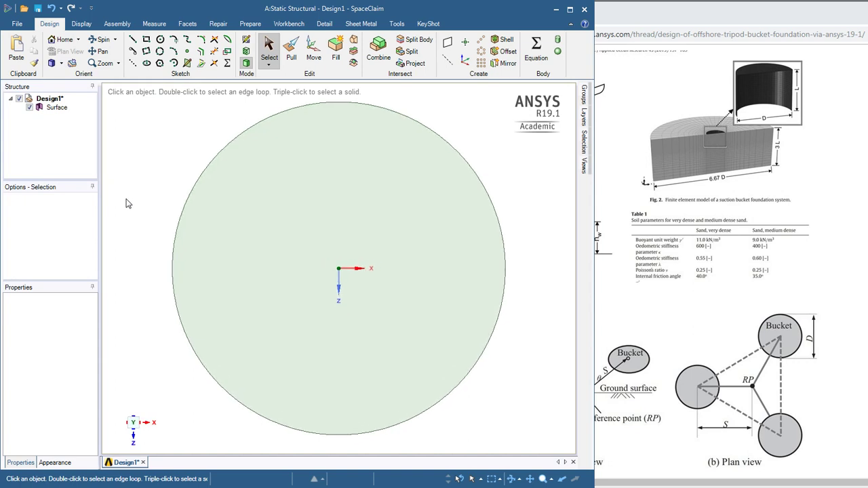
scroll(125, 204, "down", 3)
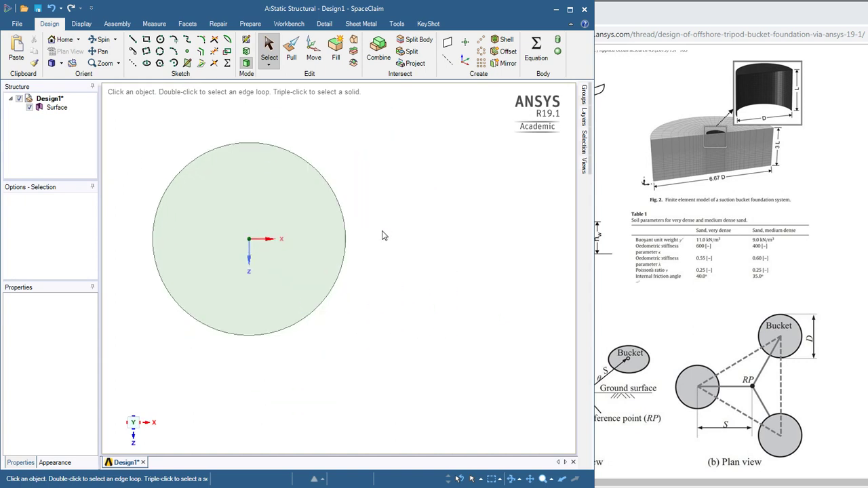
scroll(398, 254, "down", 3)
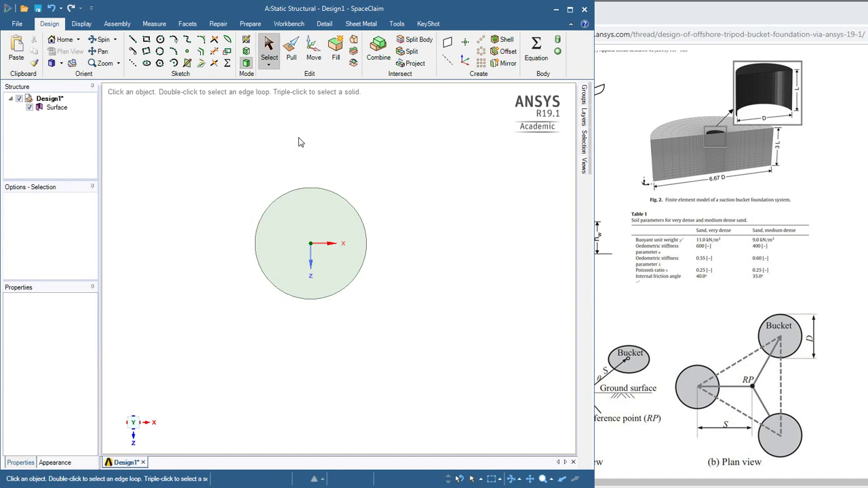
left_click(313, 49)
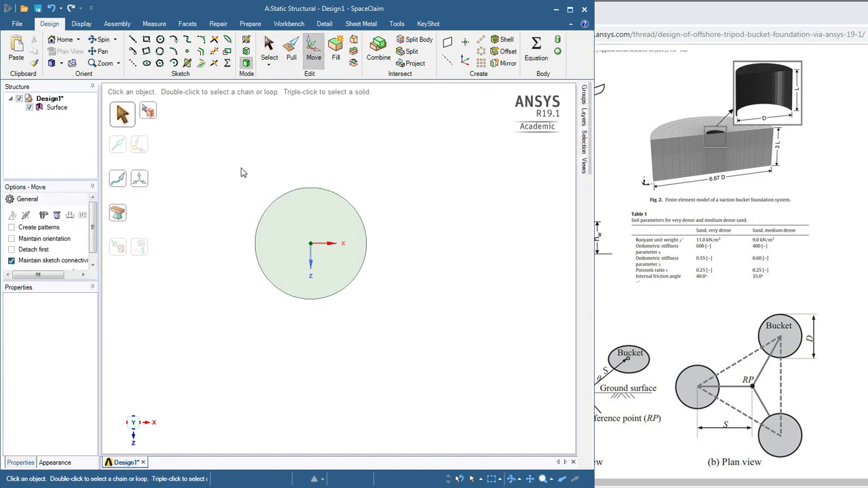
left_click_drag(240, 172, 382, 312)
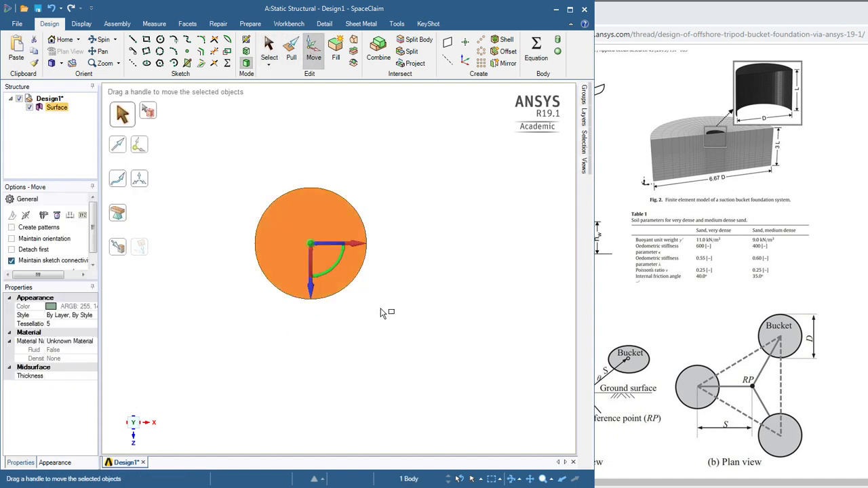
left_click(354, 245)
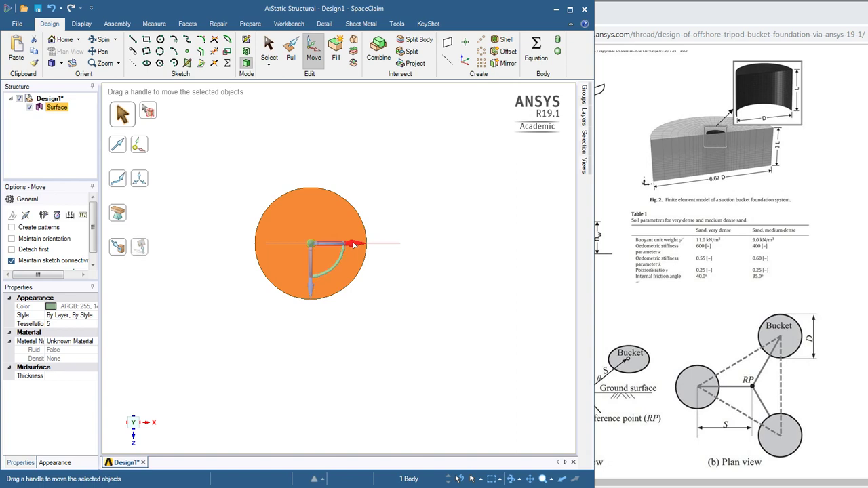
key("ctrl")
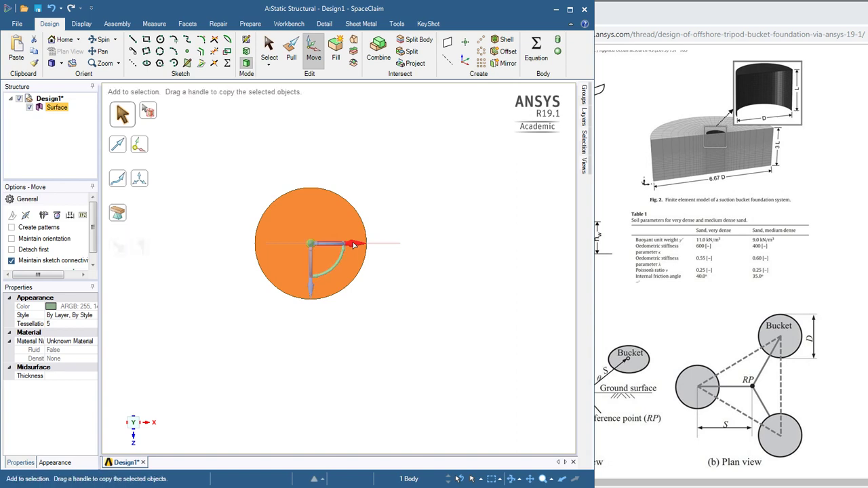
left_click_drag(269, 250, 229, 248, "ctrl")
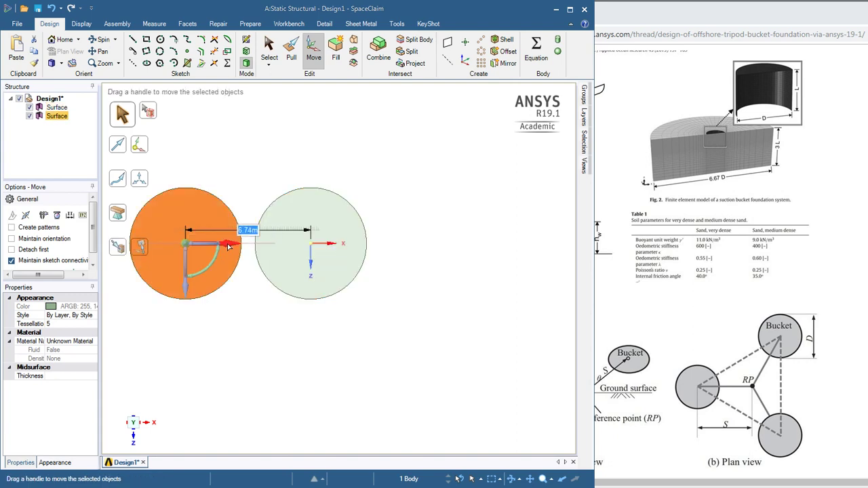
type("9")
key("Return")
left_click(233, 163)
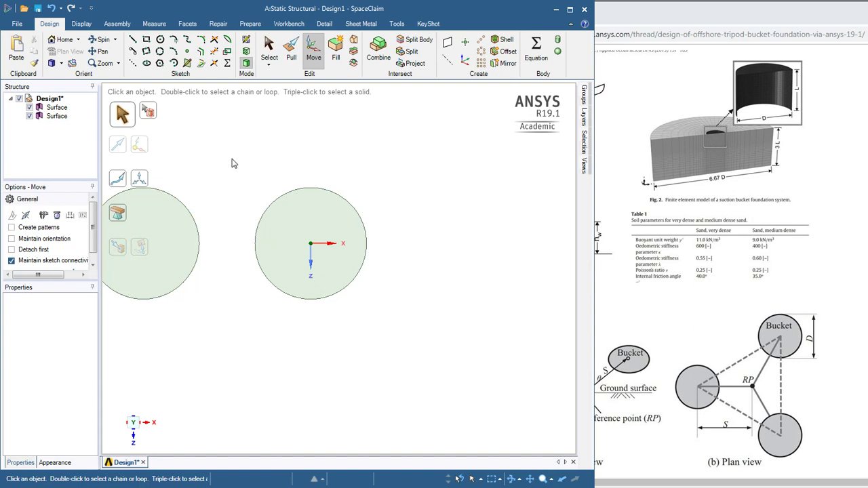
Rotate the centre disc's move axes by 60°, keeping the disc at the origin
left_click_drag(233, 163, 382, 314)
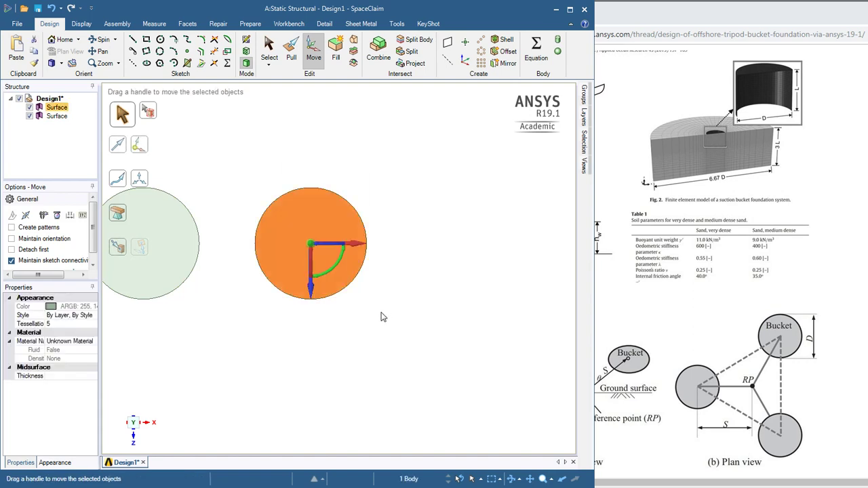
left_click_drag(325, 271, 350, 247)
type("60")
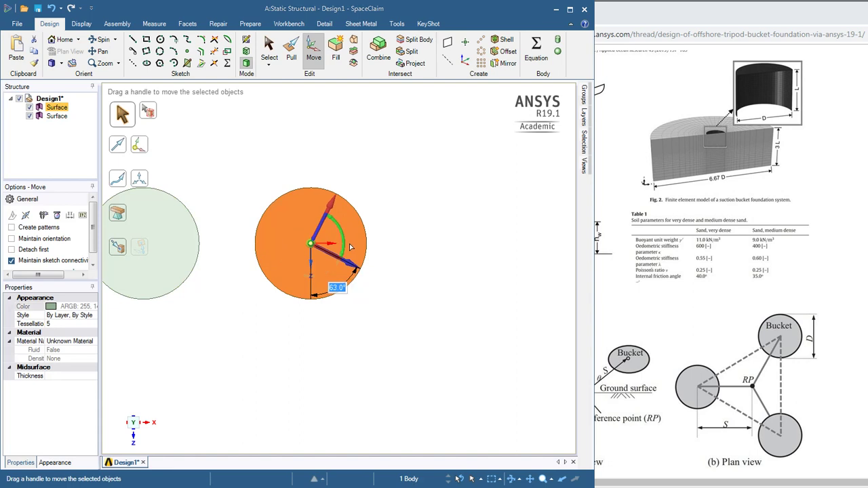
key("Return")
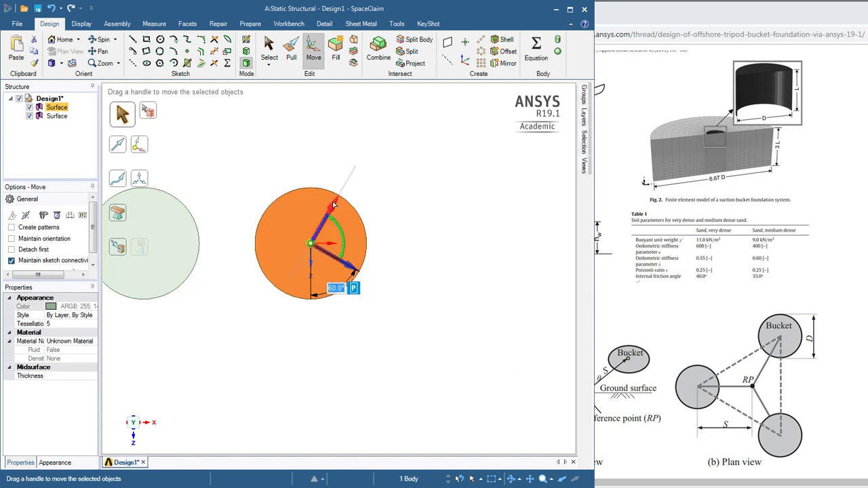
left_click_drag(334, 204, 377, 141)
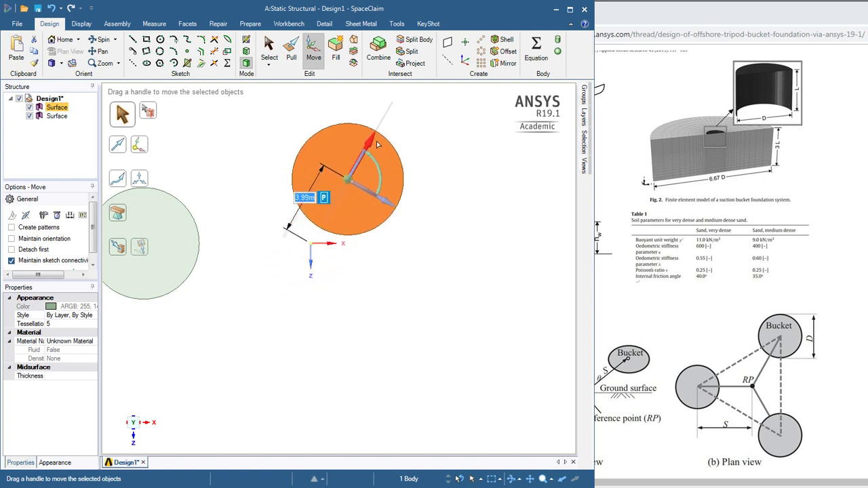
type("0")
key("Return")
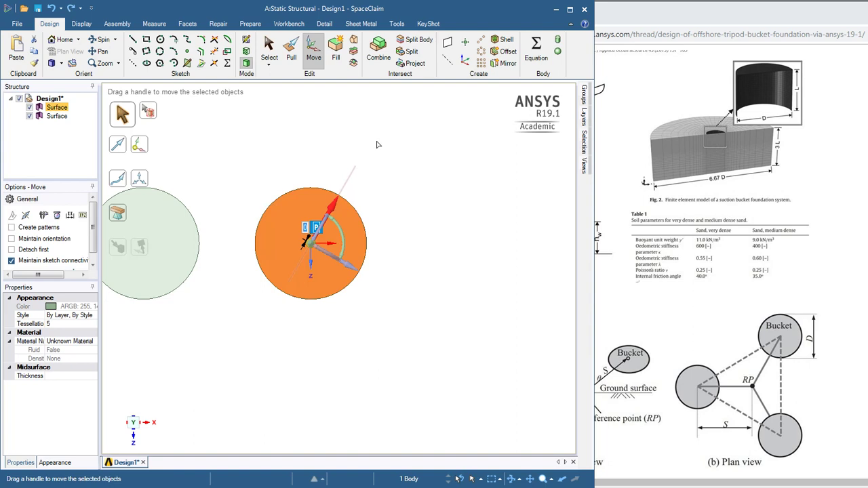
Copy the centre disc 9 m along the 60° rotated direction
key("ctrl")
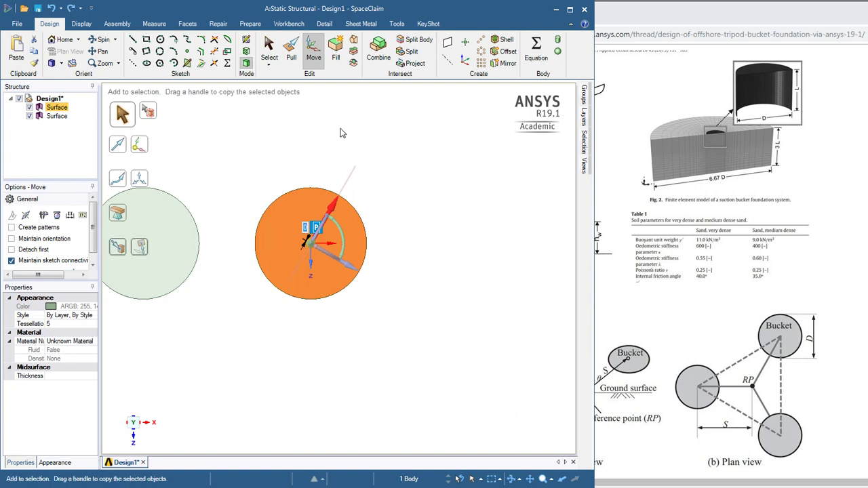
left_click_drag(333, 209, 399, 107, "ctrl")
type("9")
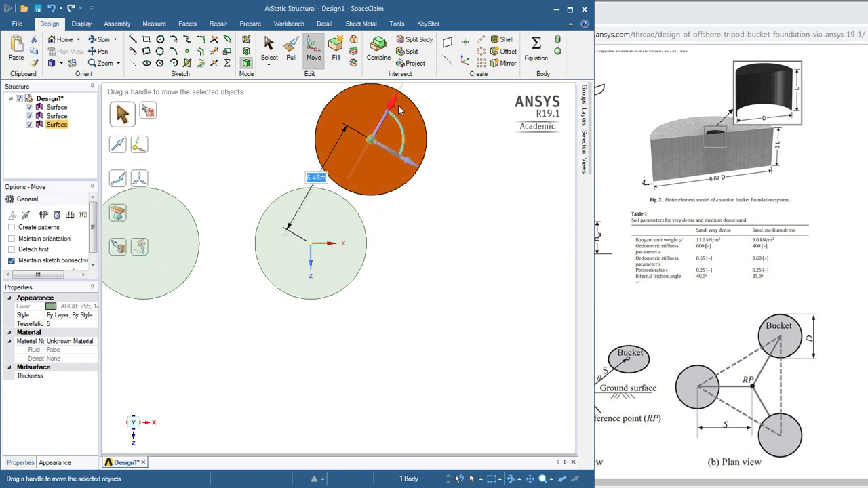
key("Return")
left_click(313, 135)
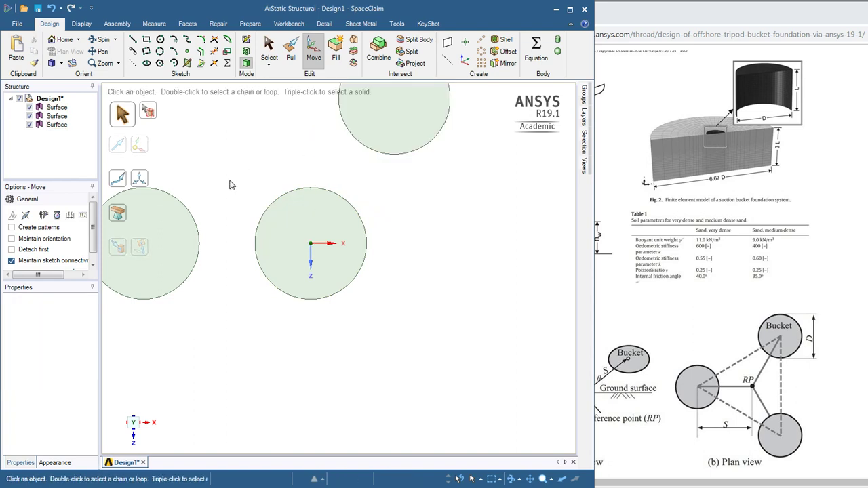
Rotate the centre disc's move axes to 300° and drag it down-right away from the origin
left_click_drag(219, 179, 377, 322)
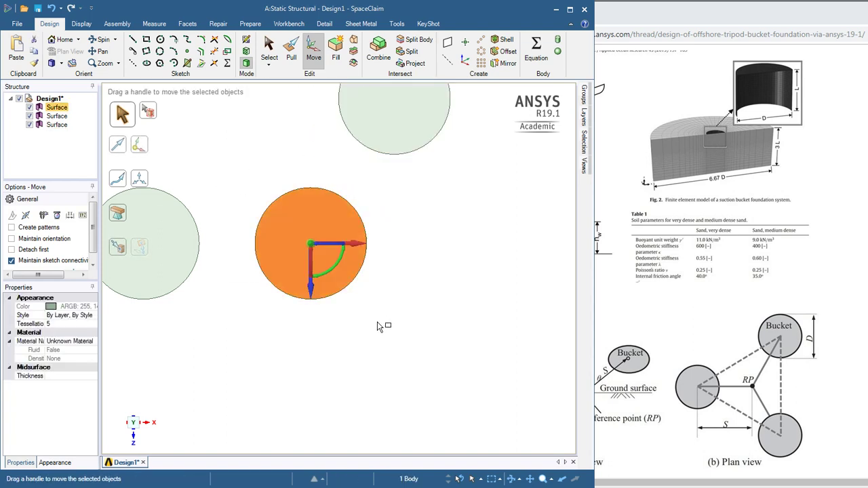
left_click_drag(326, 271, 294, 284)
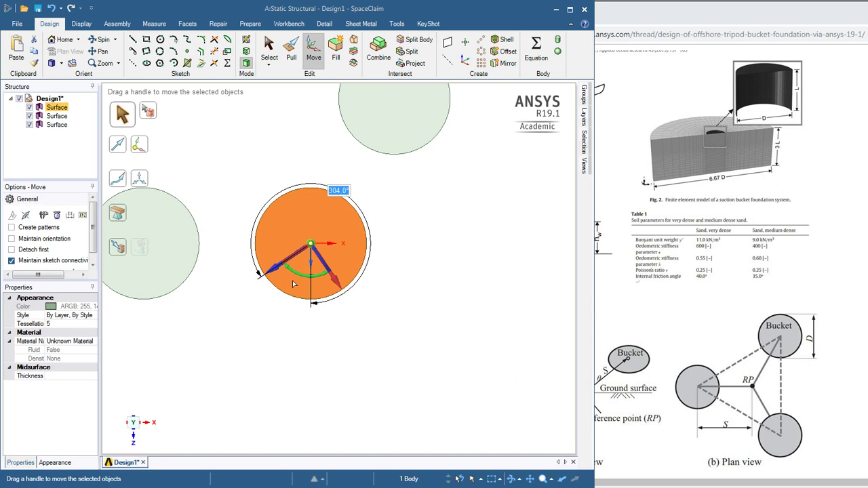
left_click_drag(294, 284, 374, 343)
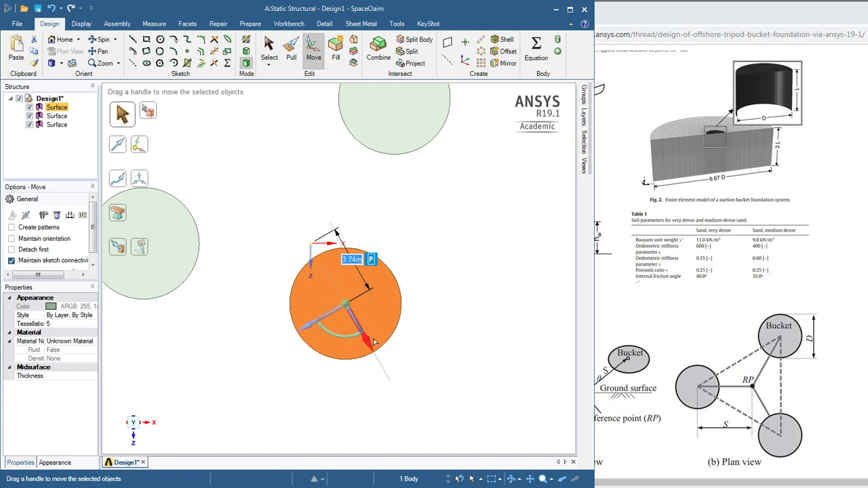
left_click_drag(374, 342, 390, 392)
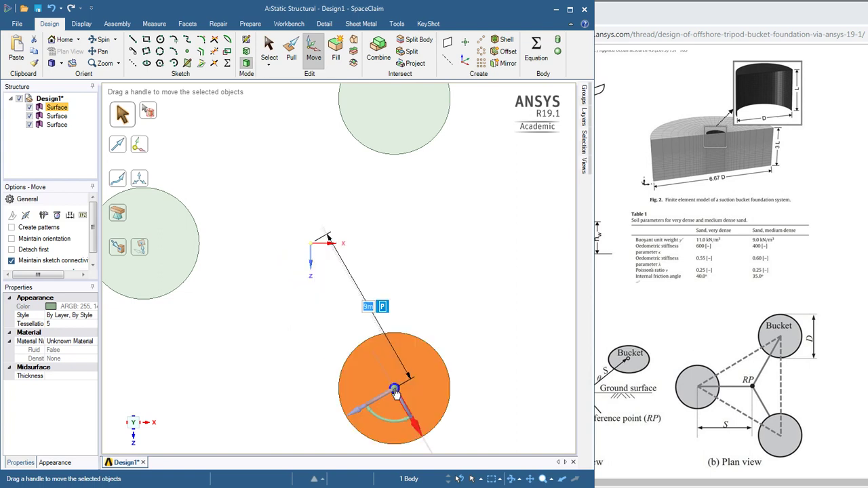
left_click(275, 391)
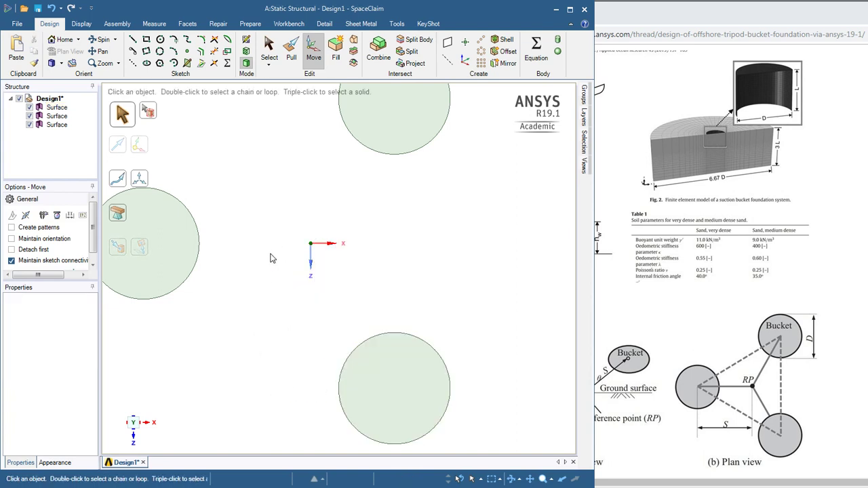
Switch to the Home isometric view, then change the view direction toward the XY plane
key("h")
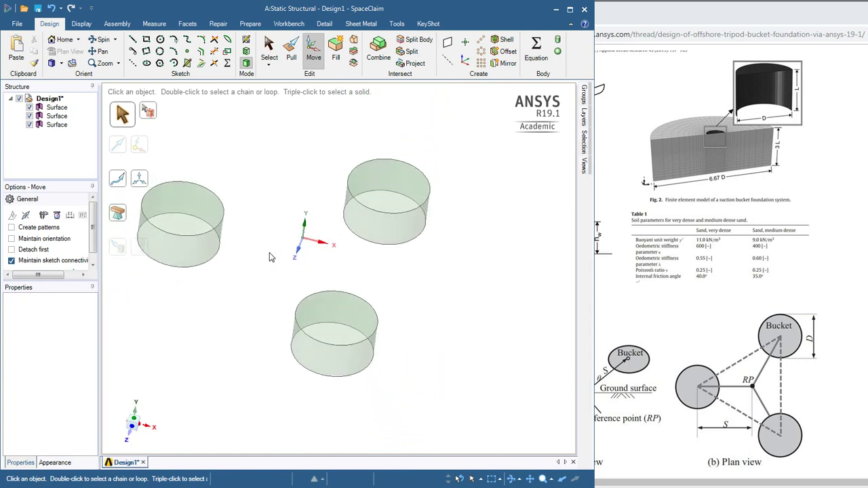
key("v")
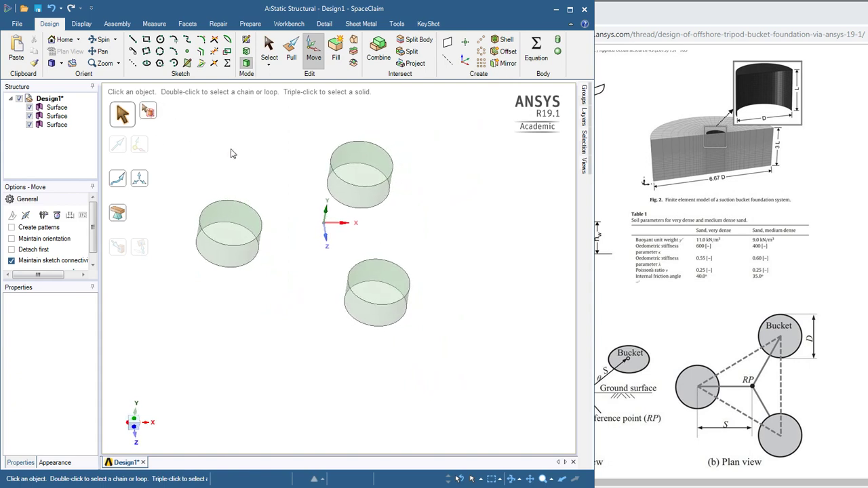
In Sketch Mode, draw a 50 m diameter circle centred at the origin
left_click(246, 41)
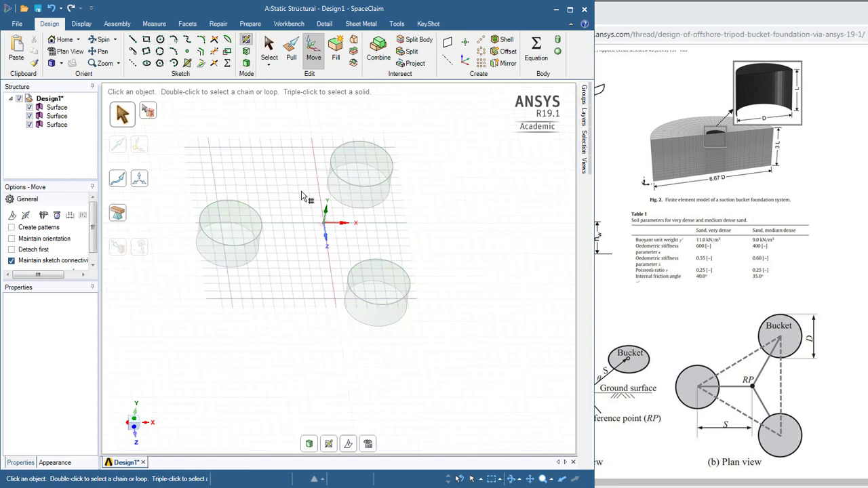
left_click(160, 39)
left_click(326, 224)
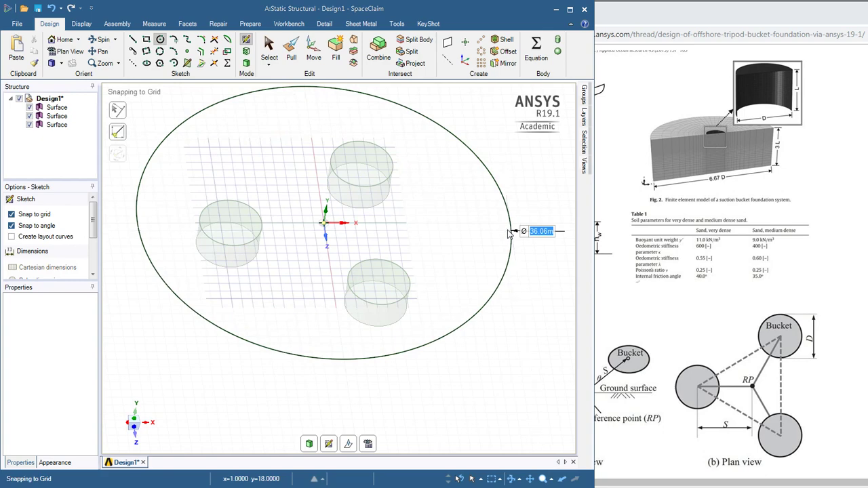
type("50m")
key("Return")
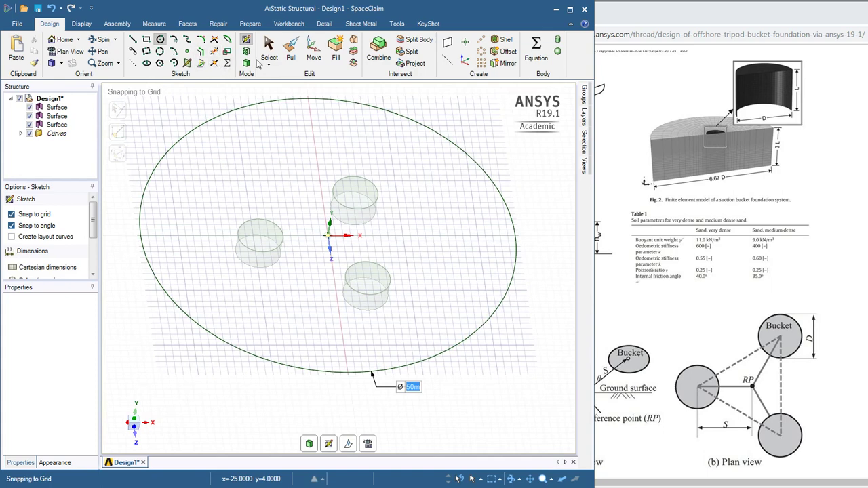
With Pull, select the 50 m disc face and the three bucket faces
left_click(291, 59)
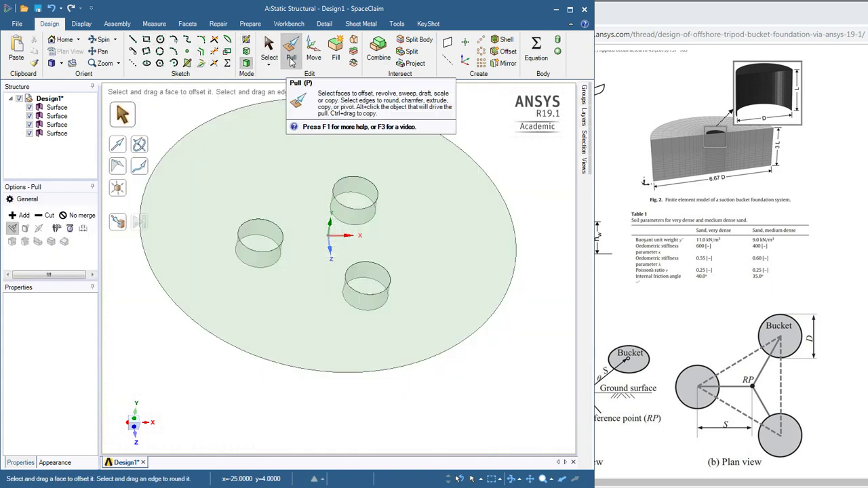
left_click(269, 156)
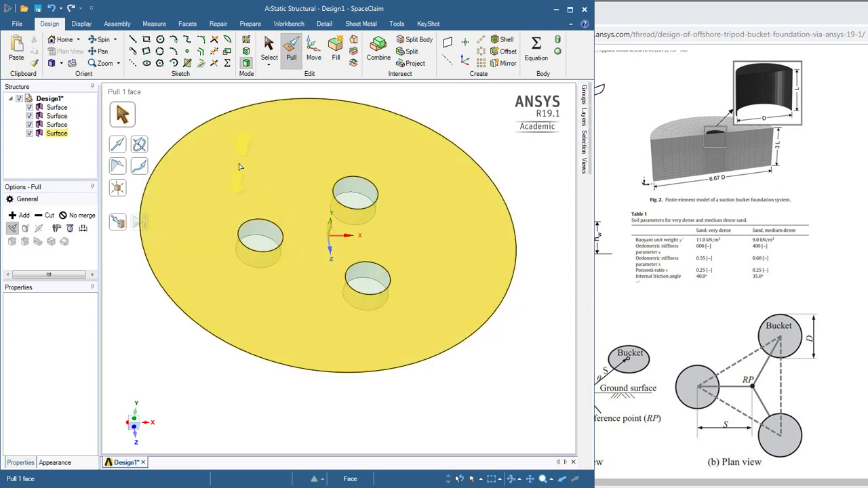
left_click(239, 167)
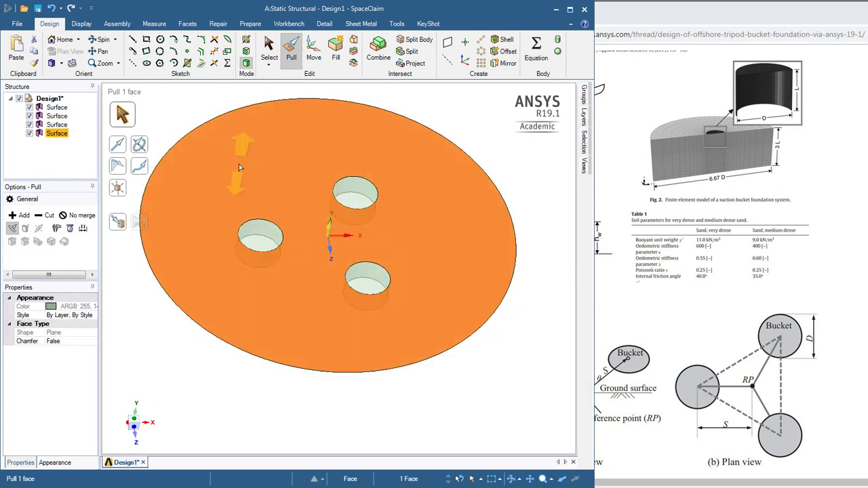
left_click(262, 231, "ctrl")
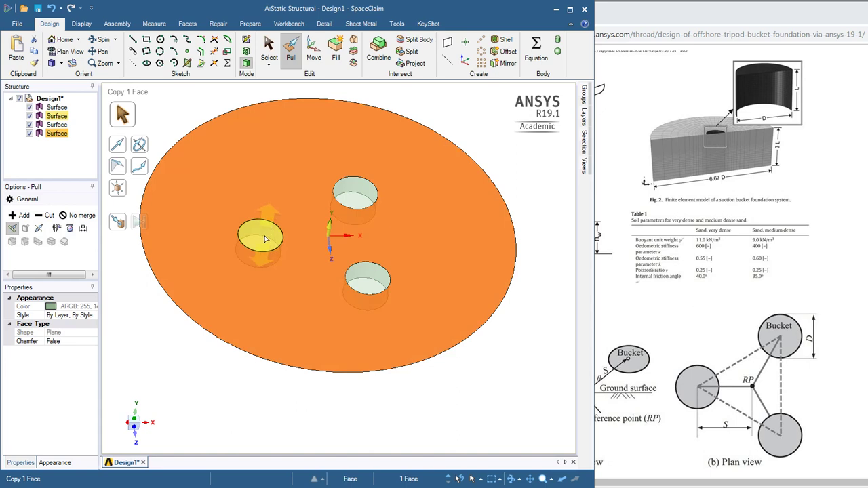
left_click(356, 193, "ctrl")
left_click(367, 282, "ctrl")
left_click(368, 280, "ctrl")
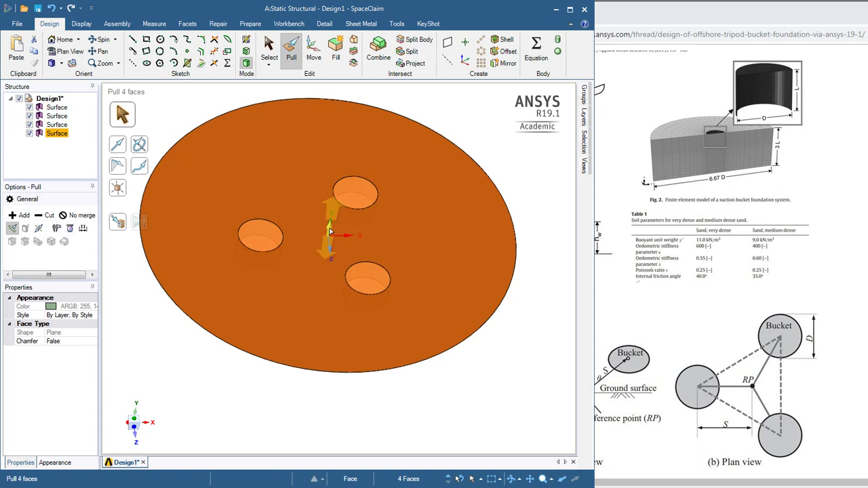
Pull the selected faces down 3 m with No merge enabled
left_click(76, 216)
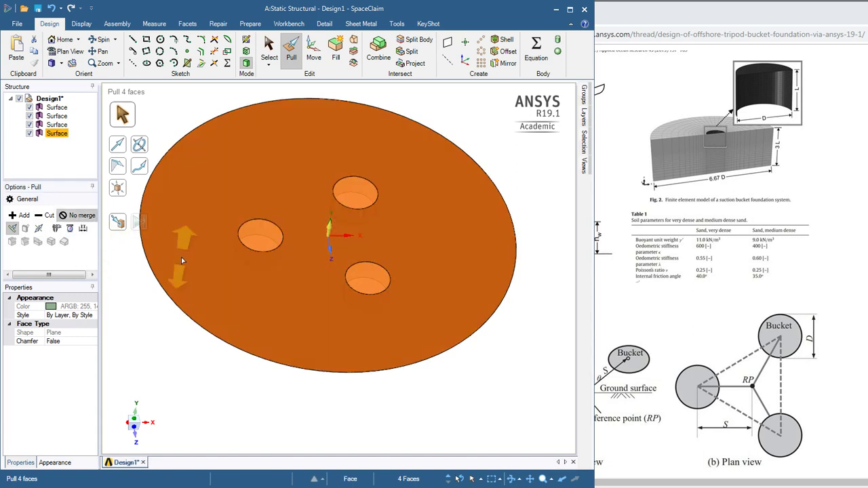
left_click_drag(329, 233, 326, 250)
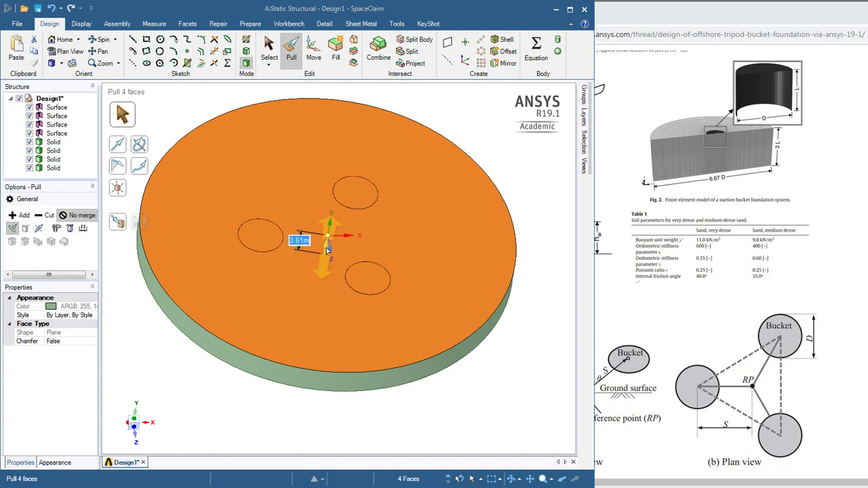
type("3")
key("Return")
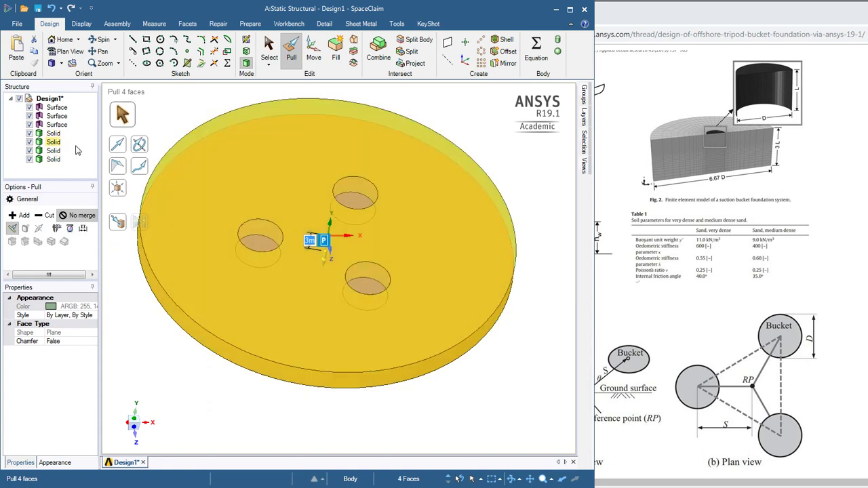
left_click(124, 299)
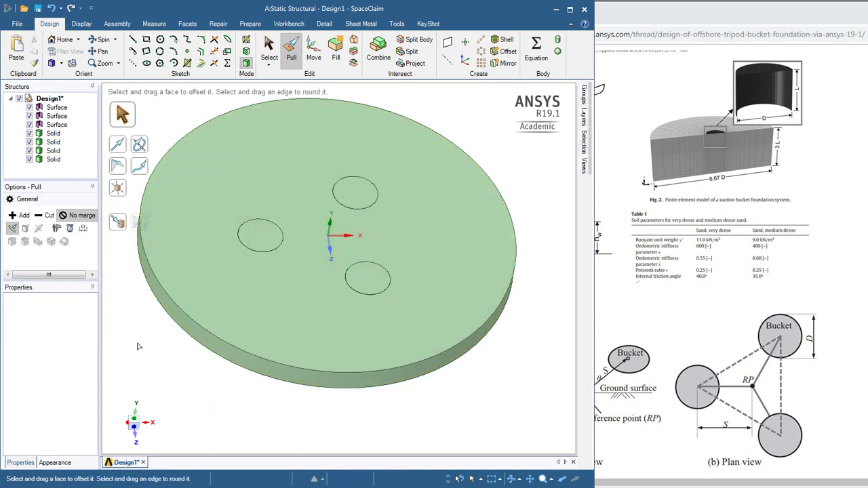
Select the disc's bottom face together with the bucket hole faces from underneath
key("Up")
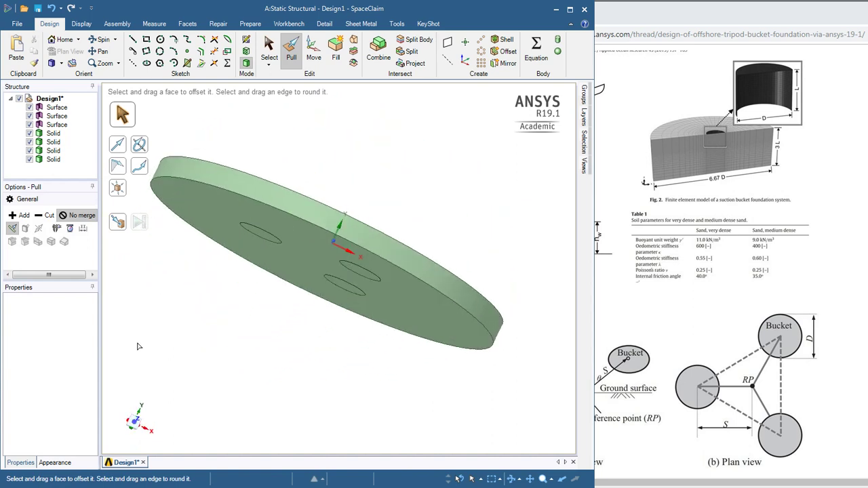
left_click(228, 289)
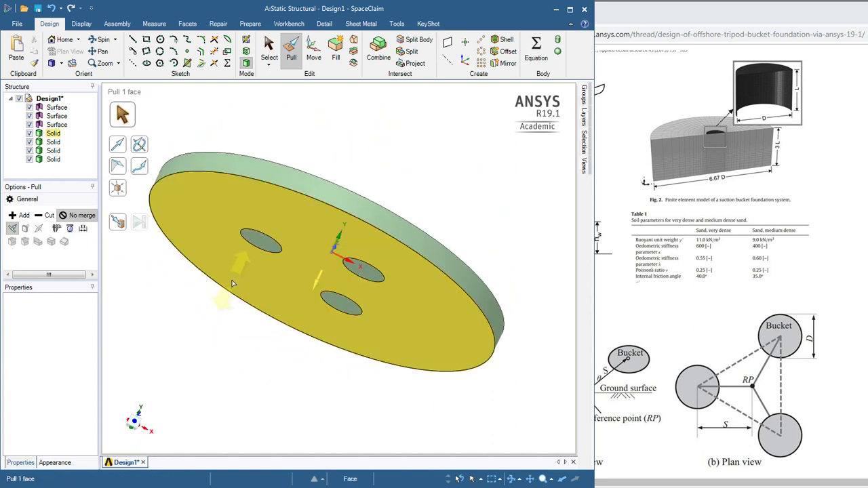
left_click(231, 283)
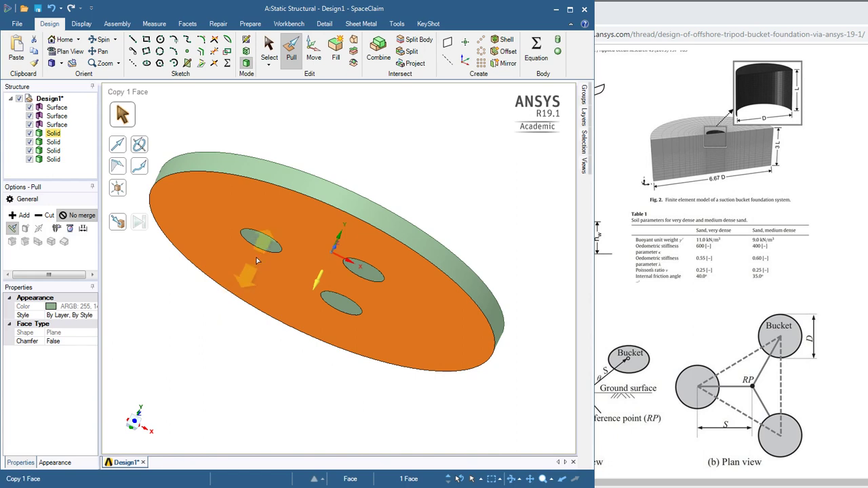
left_click(261, 242, "ctrl")
left_click(356, 269, "ctrl")
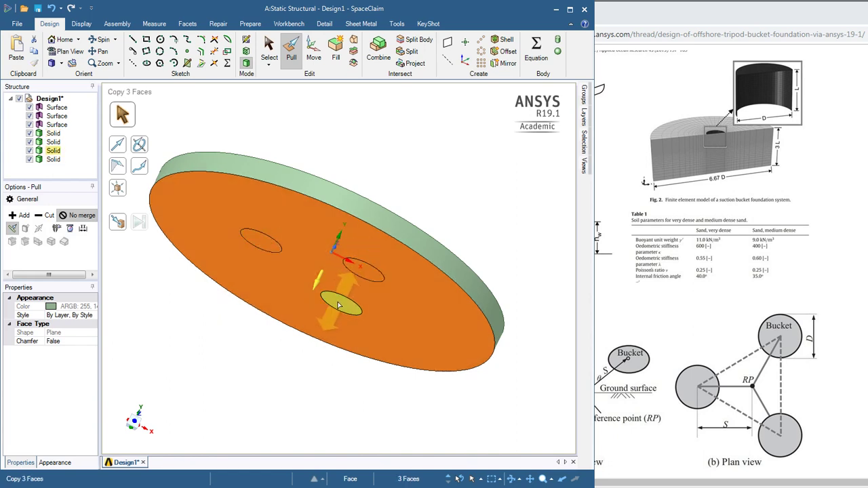
left_click(341, 303, "ctrl")
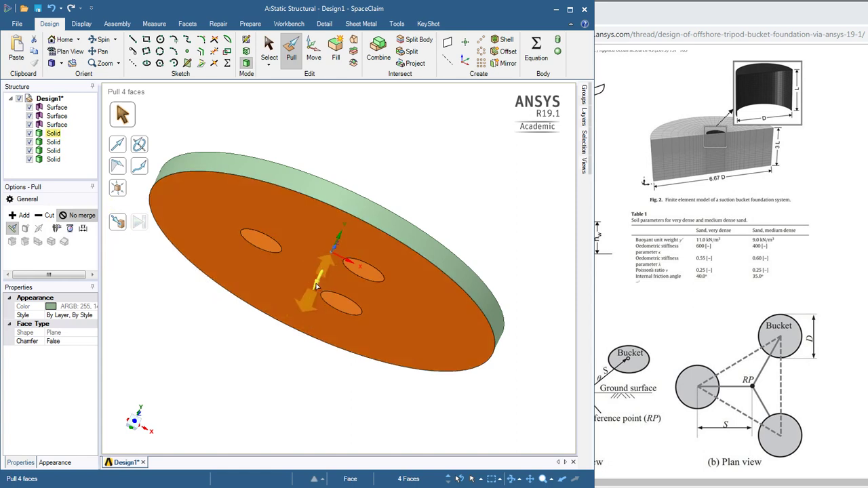
Pull the selected faces down 9 m to make the soil a deep cylinder
left_click_drag(316, 286, 309, 316)
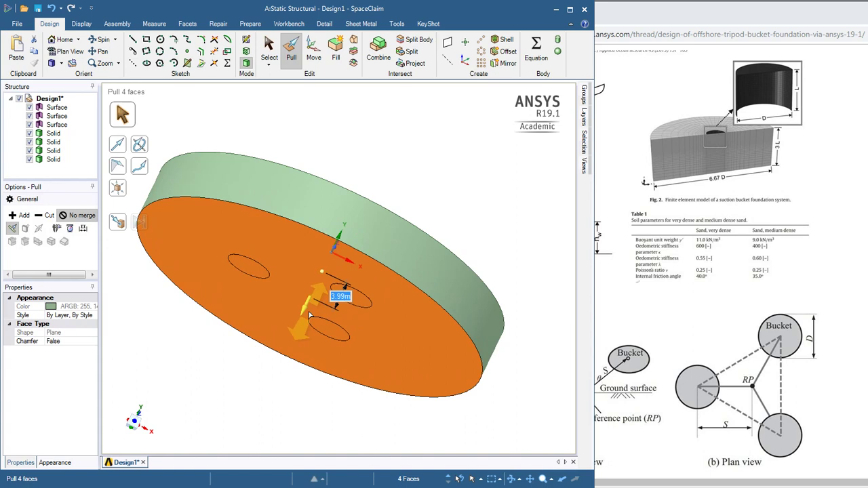
type("9")
key("Return")
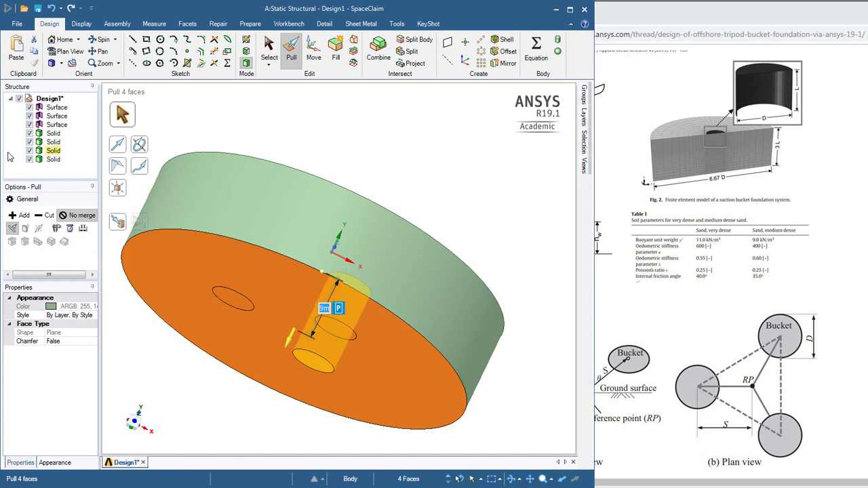
key("Up")
key("Up")
key("Up")
key("Down")
key("Down")
key("Down")
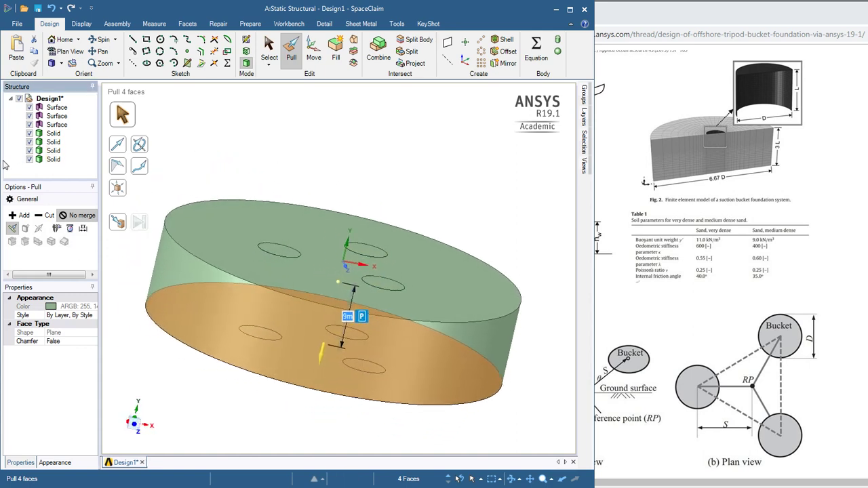
key("Right")
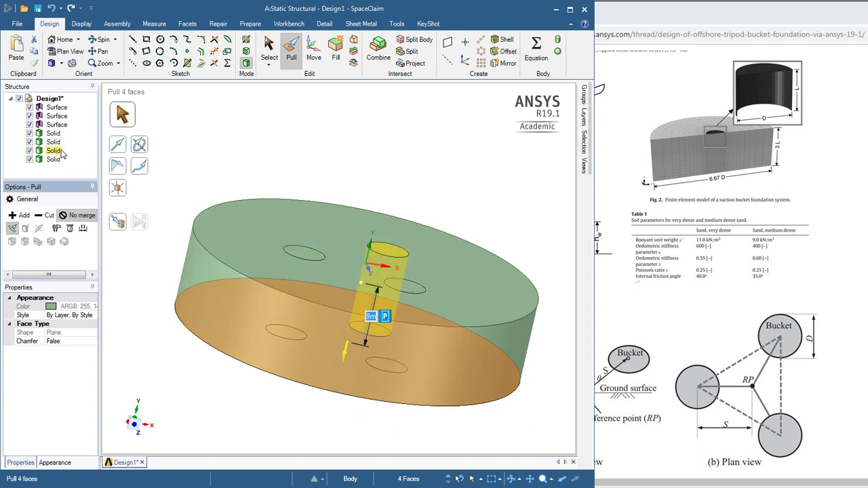
key("Escape")
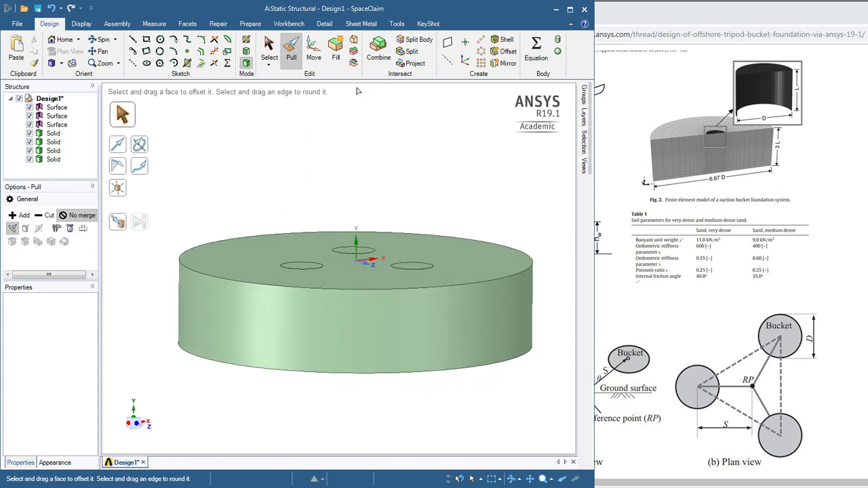
Create a datum plane on the soil cylinder's top face and move it down into the soil
left_click(448, 43)
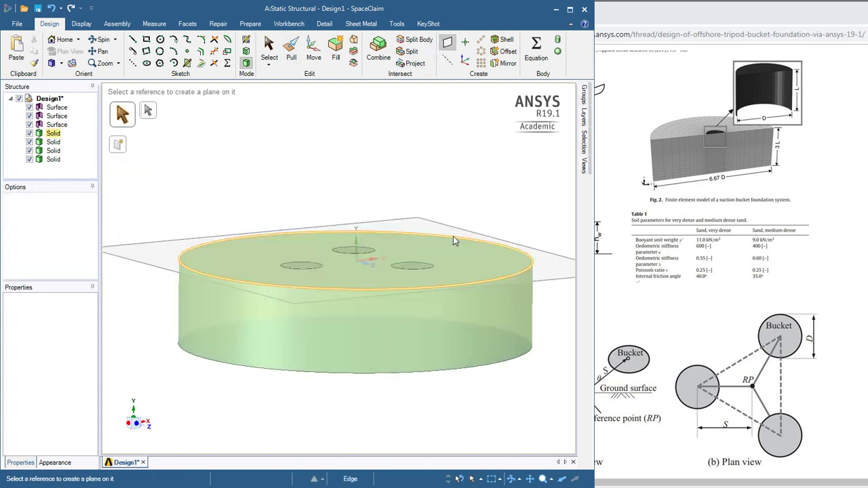
left_click(452, 254)
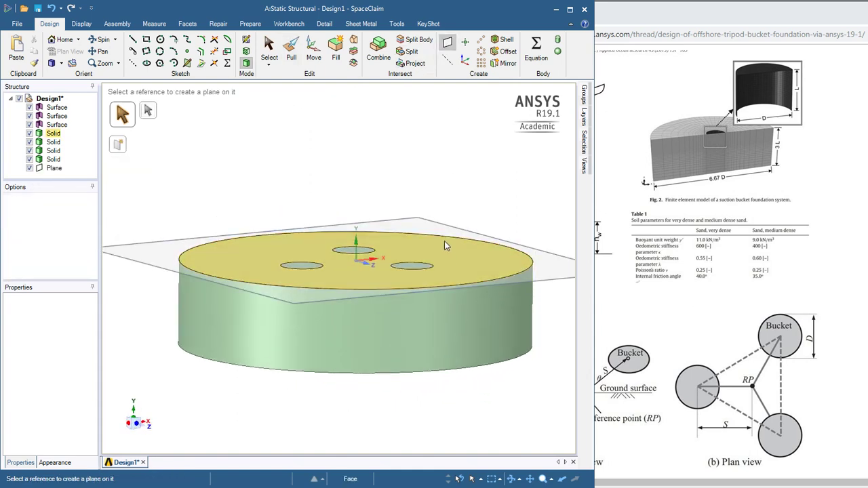
left_click(314, 51)
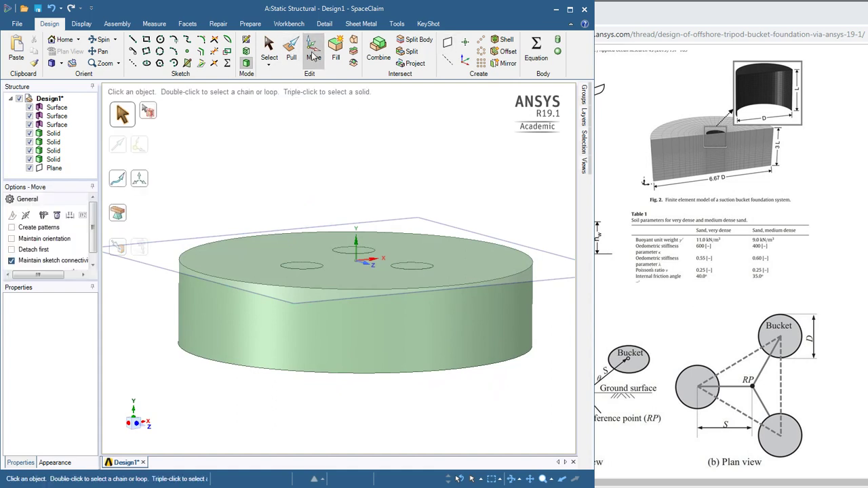
left_click(427, 225)
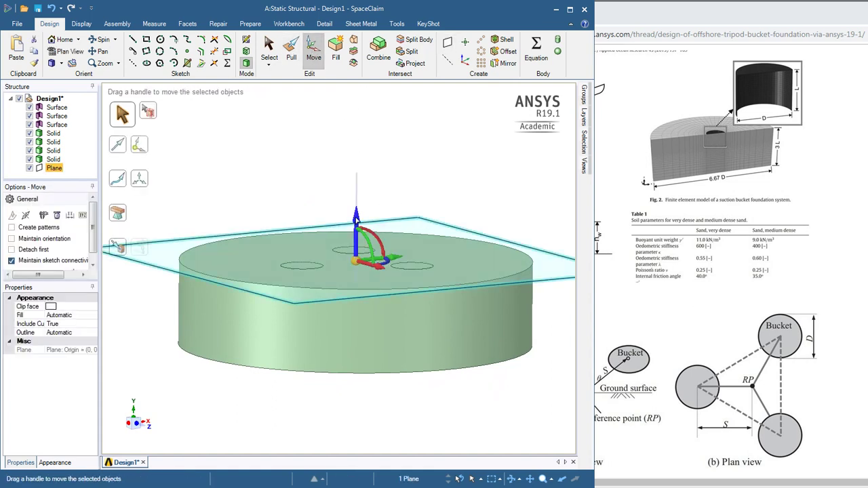
left_click_drag(356, 219, 357, 241)
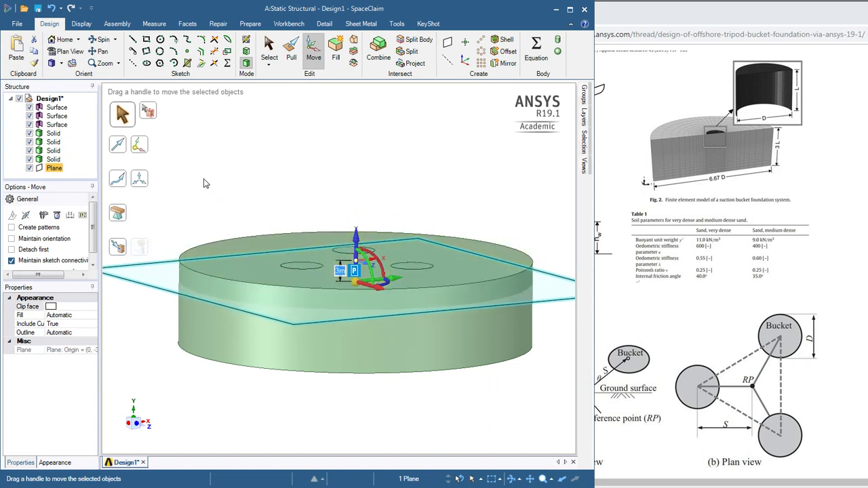
Split the whole part with the datum plane, giving eight solids in two layers
left_click(410, 43)
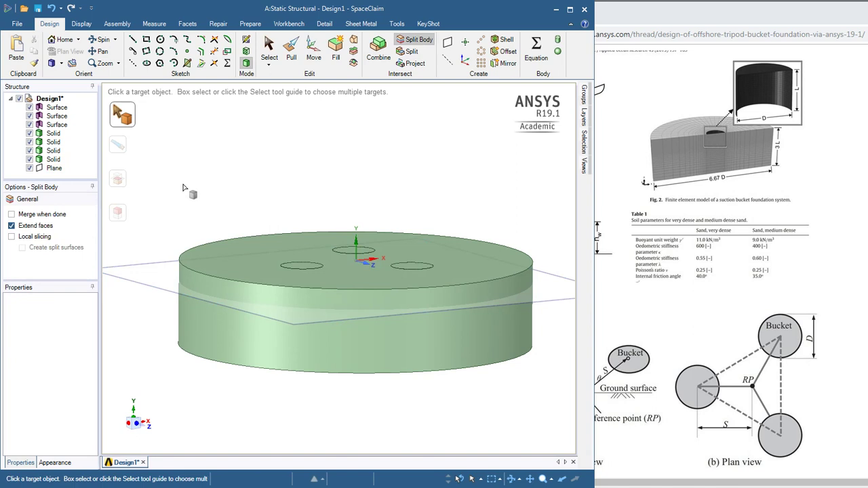
left_click_drag(162, 199, 552, 391)
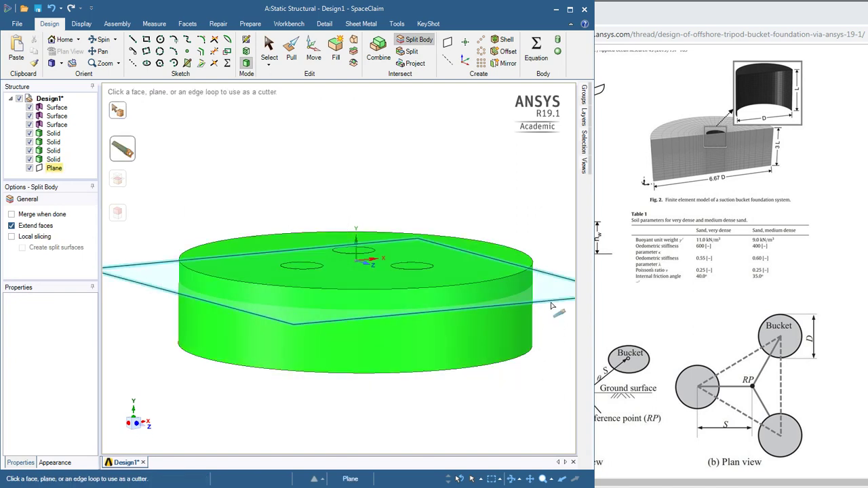
left_click(551, 307)
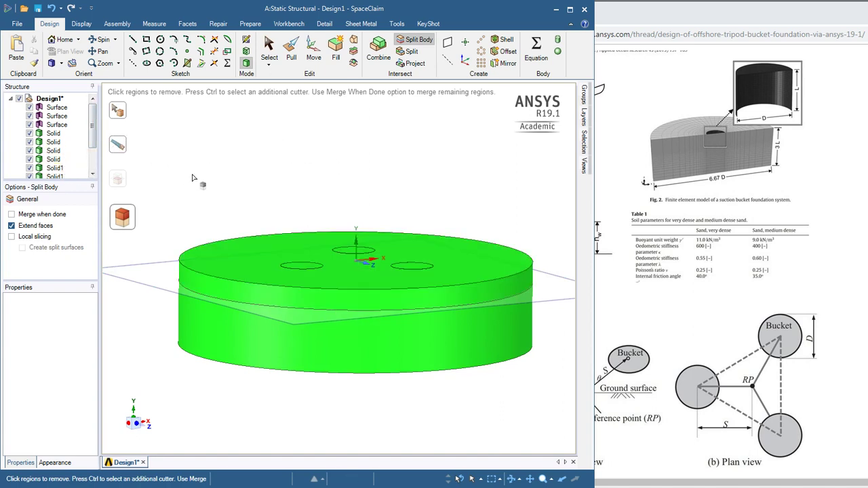
scroll(193, 183, "down", 2)
scroll(193, 189, "up", 3)
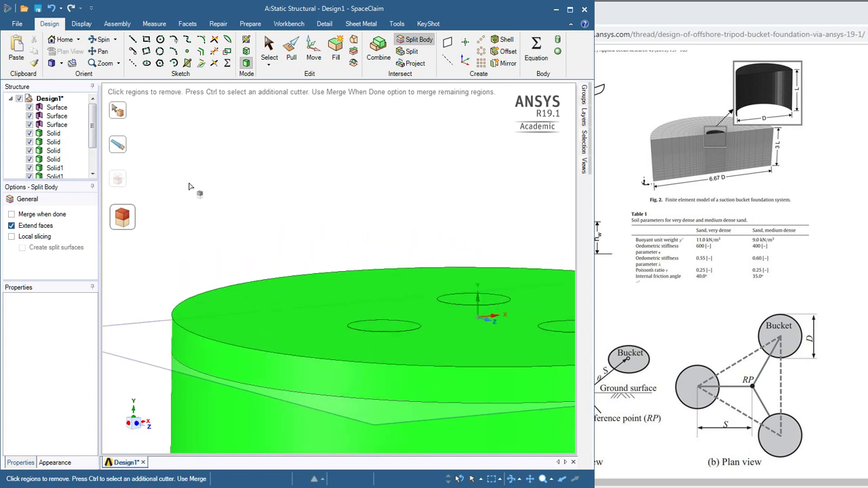
scroll(194, 199, "down", 3)
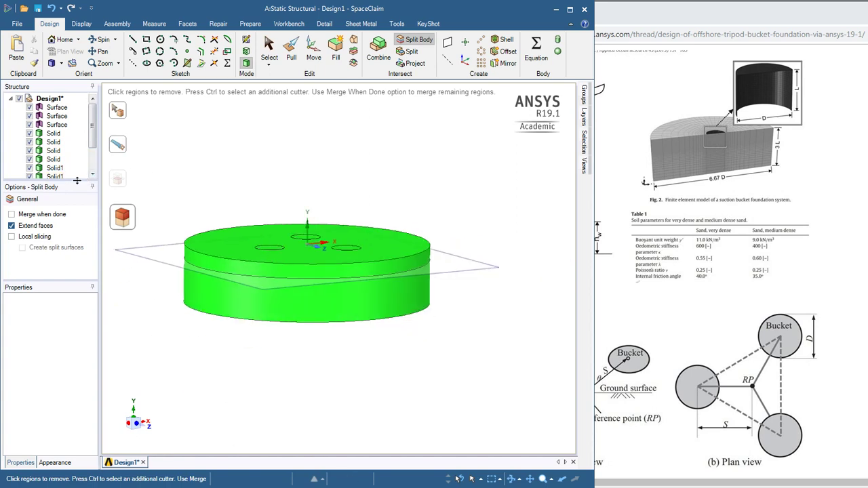
left_click_drag(86, 247, 86, 249)
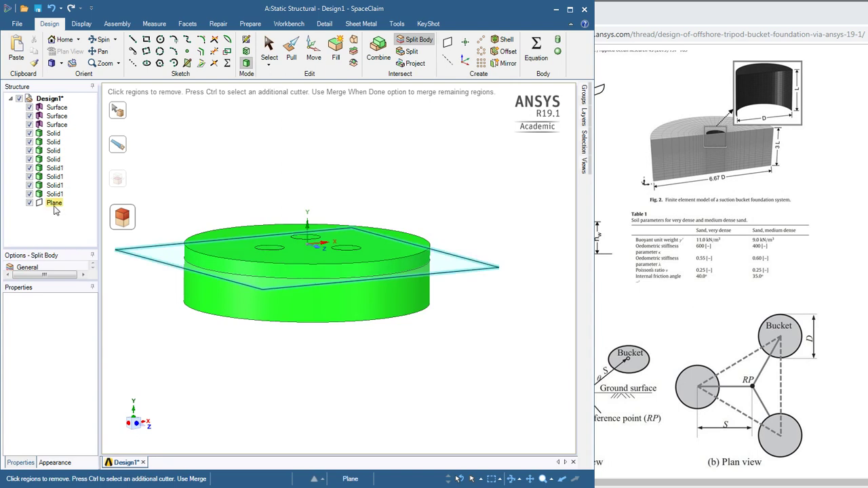
left_click(130, 299)
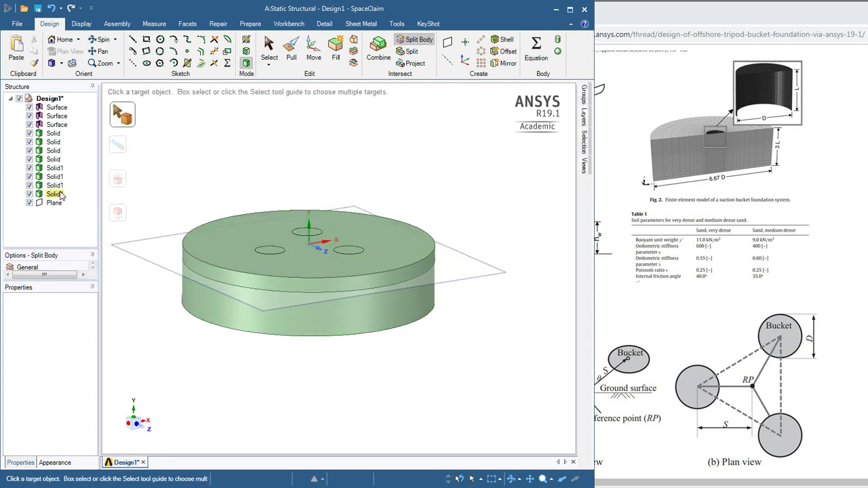
left_click(53, 100)
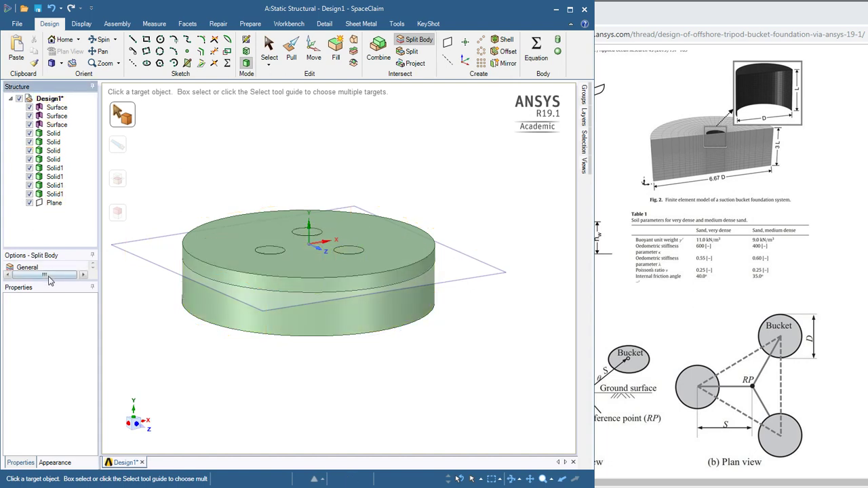
left_click_drag(48, 280, 80, 393)
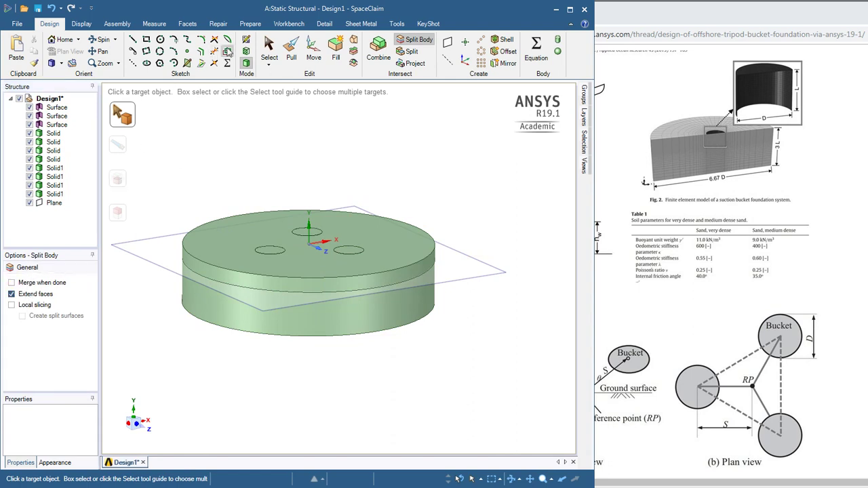
Select Design1 and set its Analysis > Share Topology property to Share
left_click(269, 47)
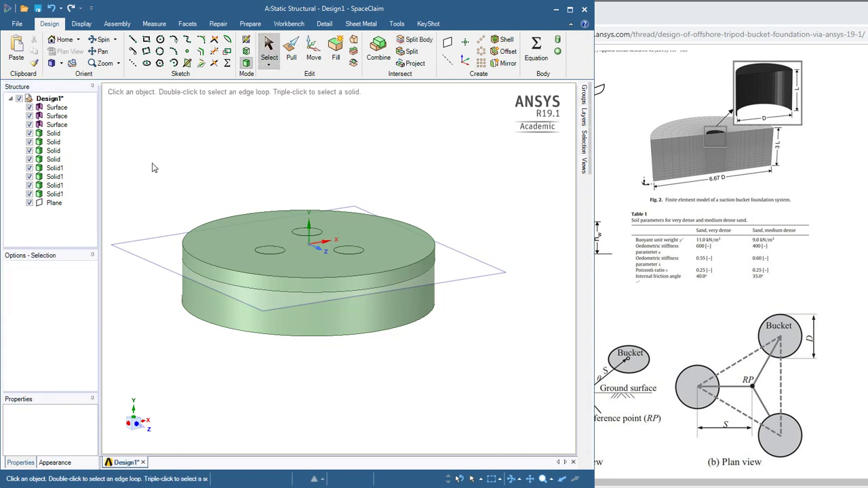
left_click(45, 100)
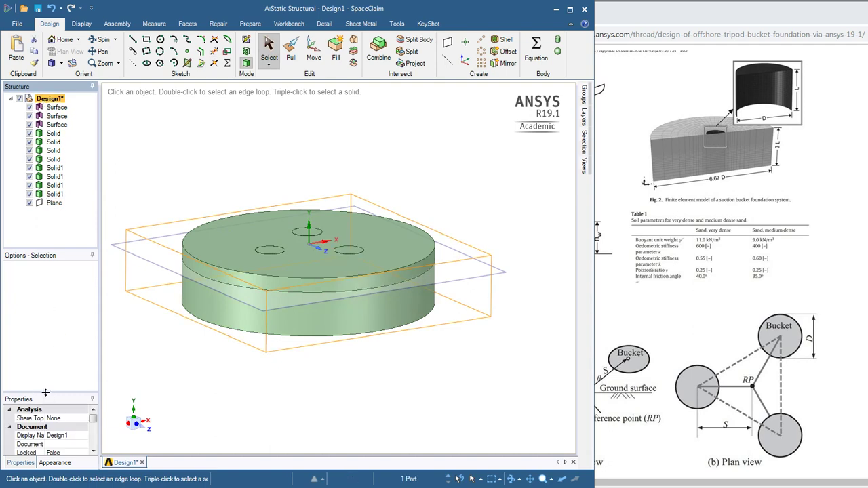
left_click_drag(43, 307, 43, 309)
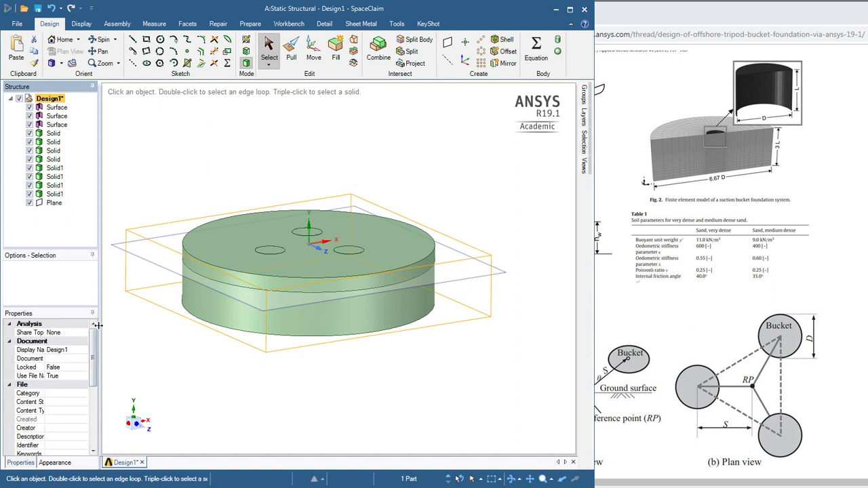
left_click_drag(100, 331, 162, 330)
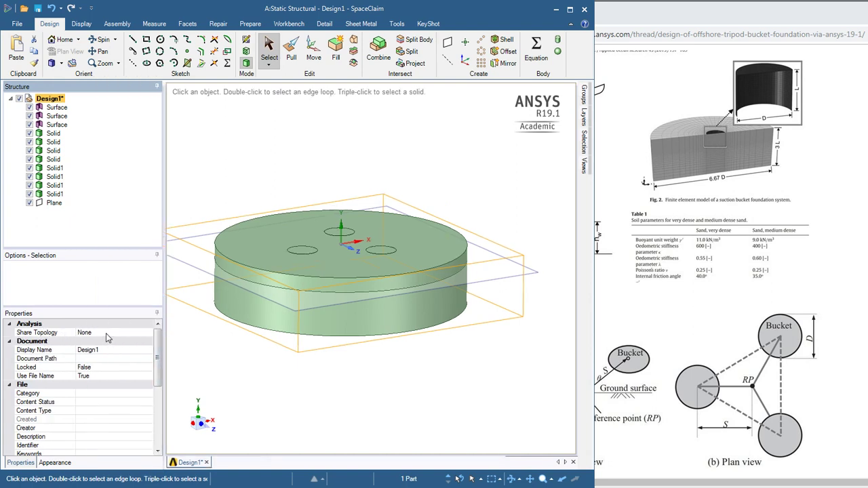
left_click(106, 334)
left_click(148, 333)
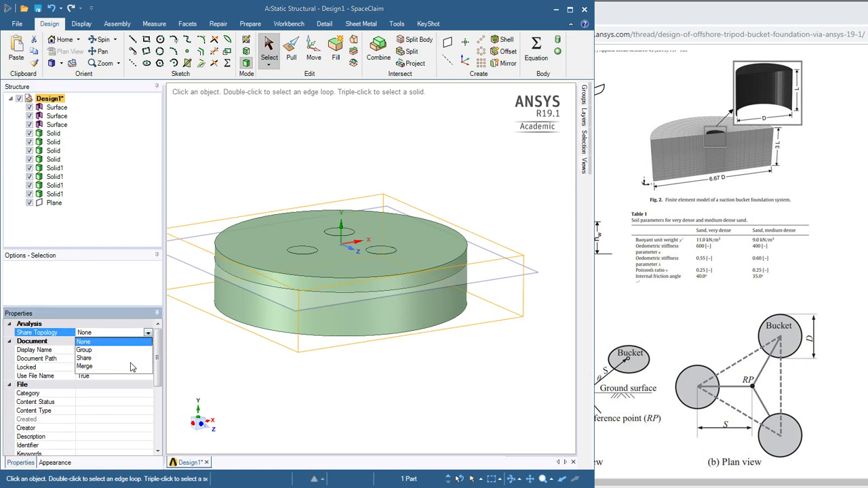
left_click(85, 360)
left_click(124, 223)
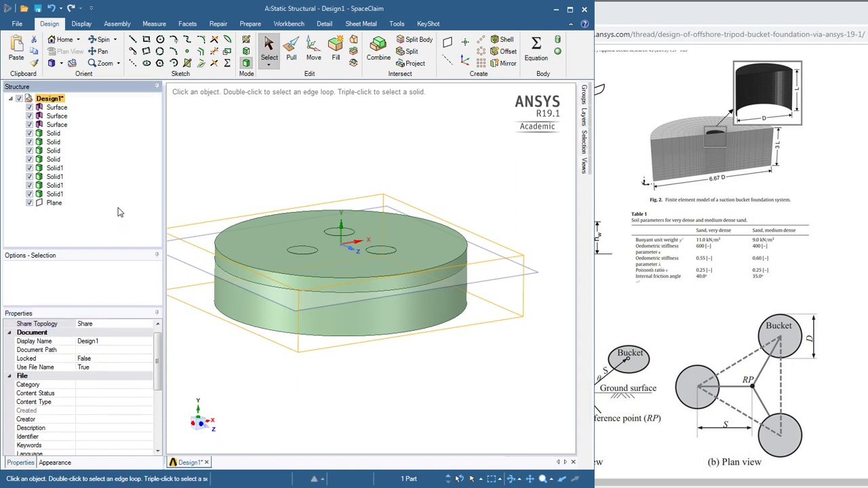
left_click(232, 156)
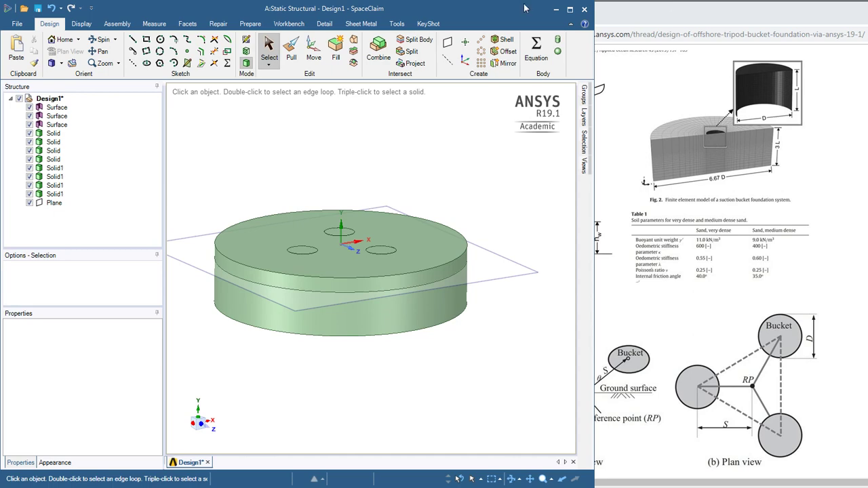
Close SpaceClaim and open the Static Structural Model cell in Mechanical
left_click(585, 10)
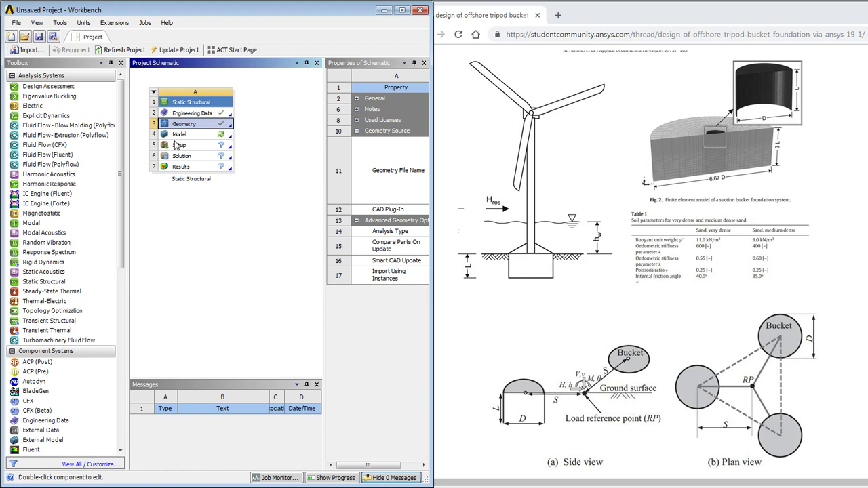
left_click(179, 135)
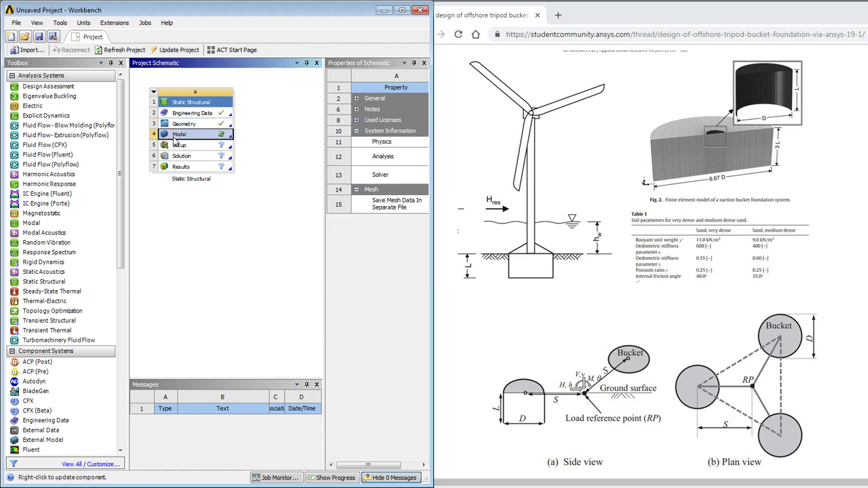
double_click(180, 138)
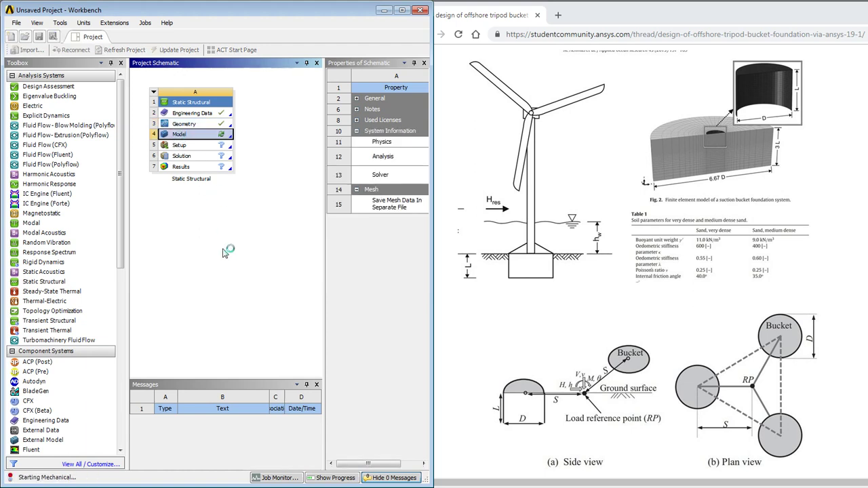